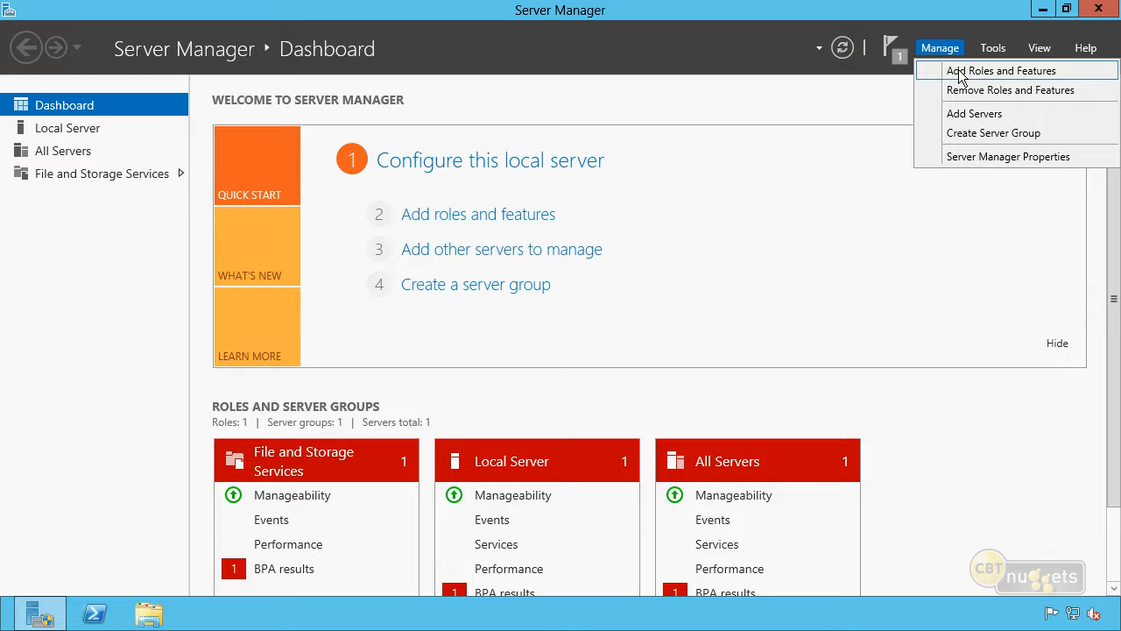
# Step: Start the Add Roles and Features Wizard as a role-based installation targeting DCNugget01
pyautogui.click(960, 77)
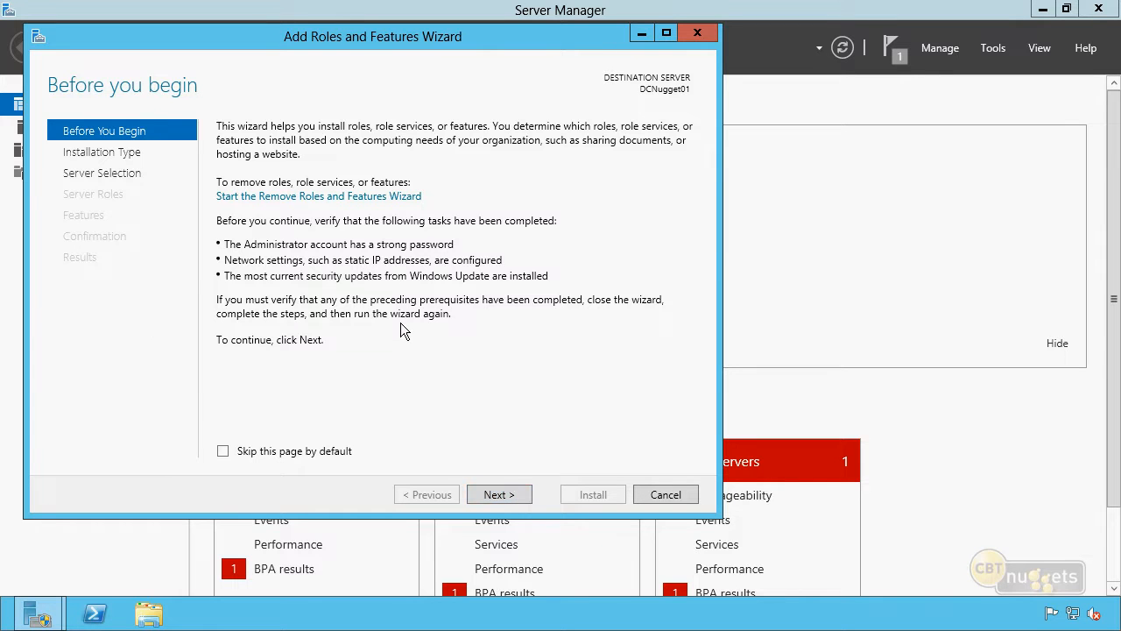
pyautogui.click(498, 494)
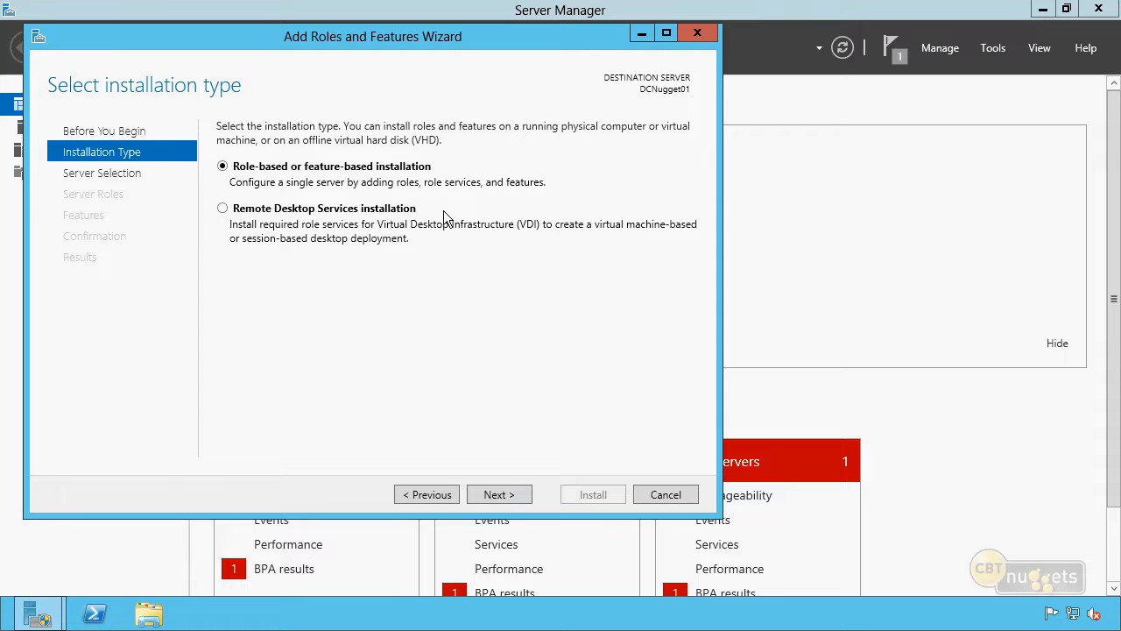
pyautogui.click(511, 494)
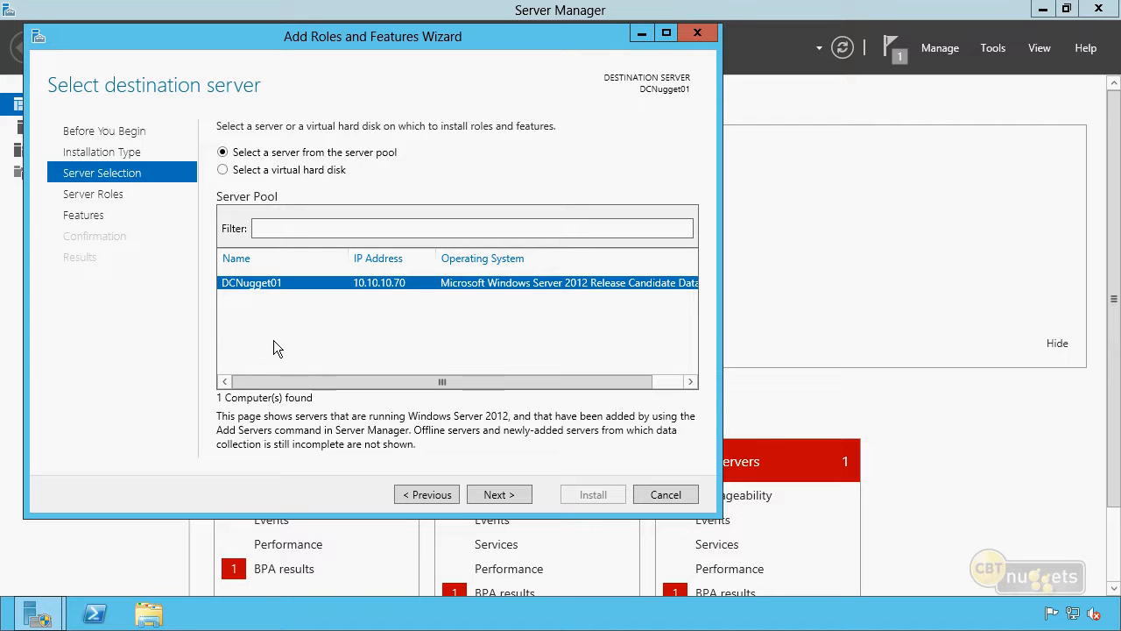
pyautogui.click(515, 494)
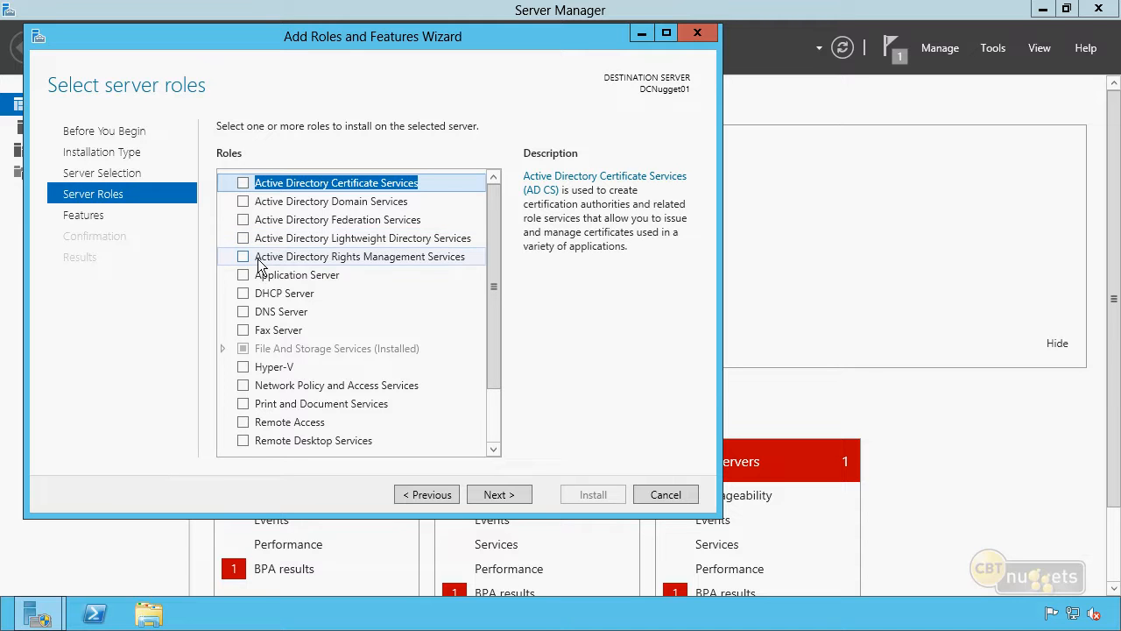
# Step: Select Active Directory Domain Services plus its required management tools and install them on DCNugget01
pyautogui.click(304, 202)
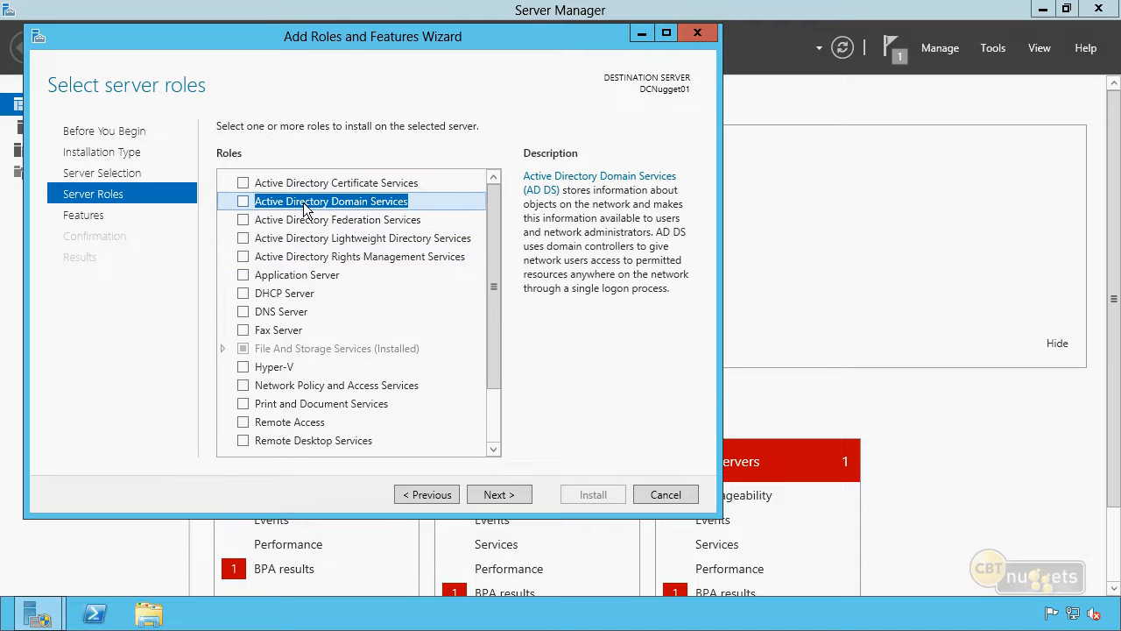
pyautogui.click(243, 200)
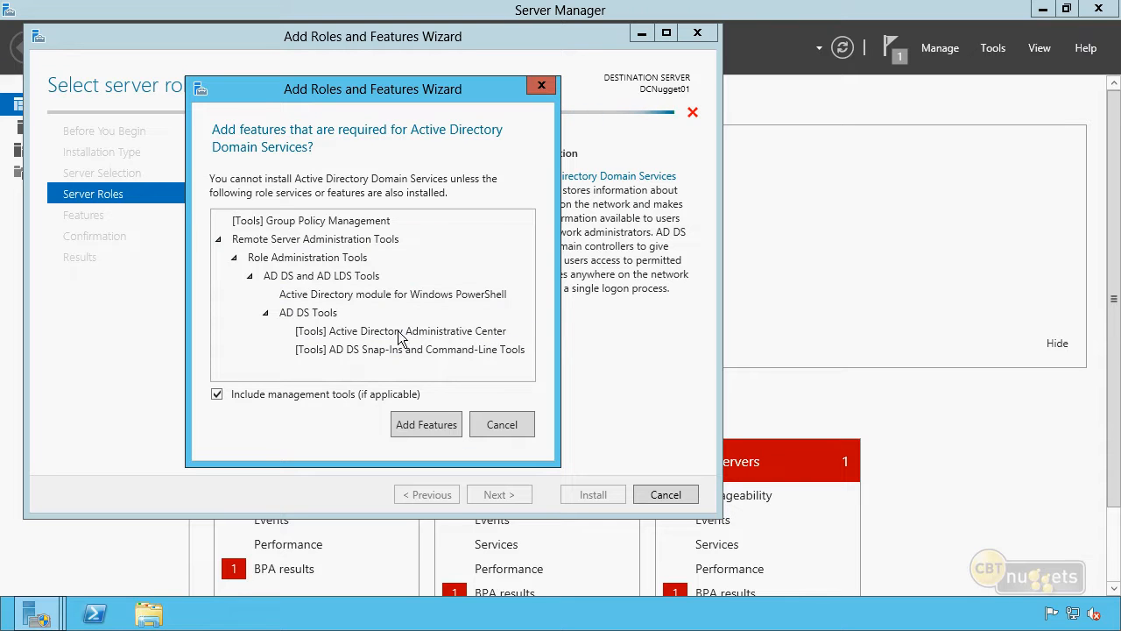
pyautogui.click(411, 421)
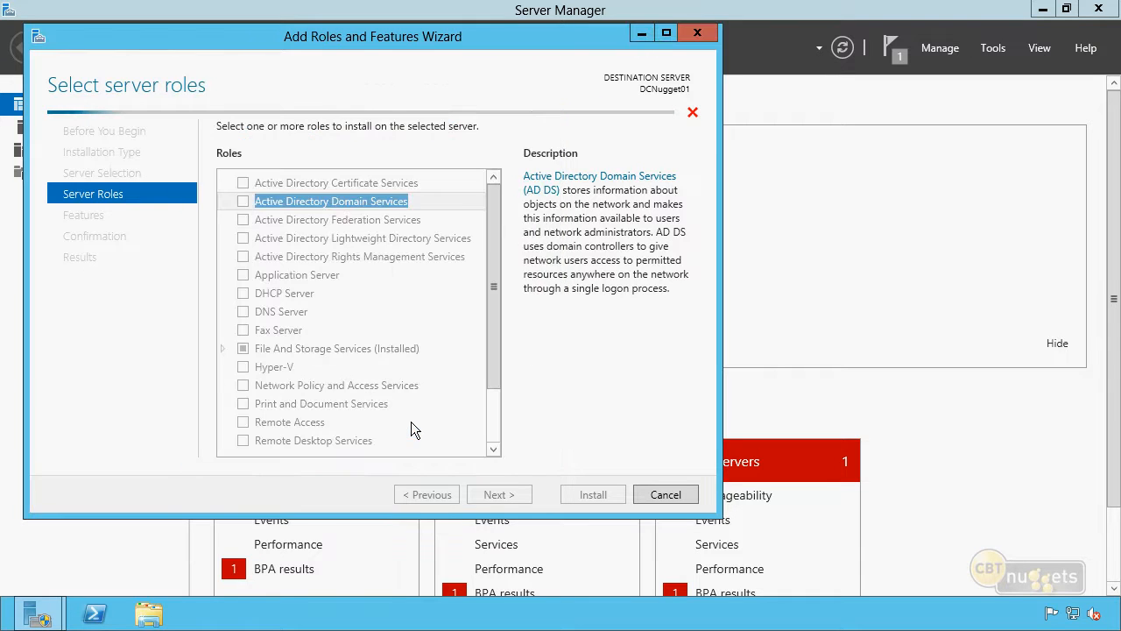
pyautogui.click(515, 495)
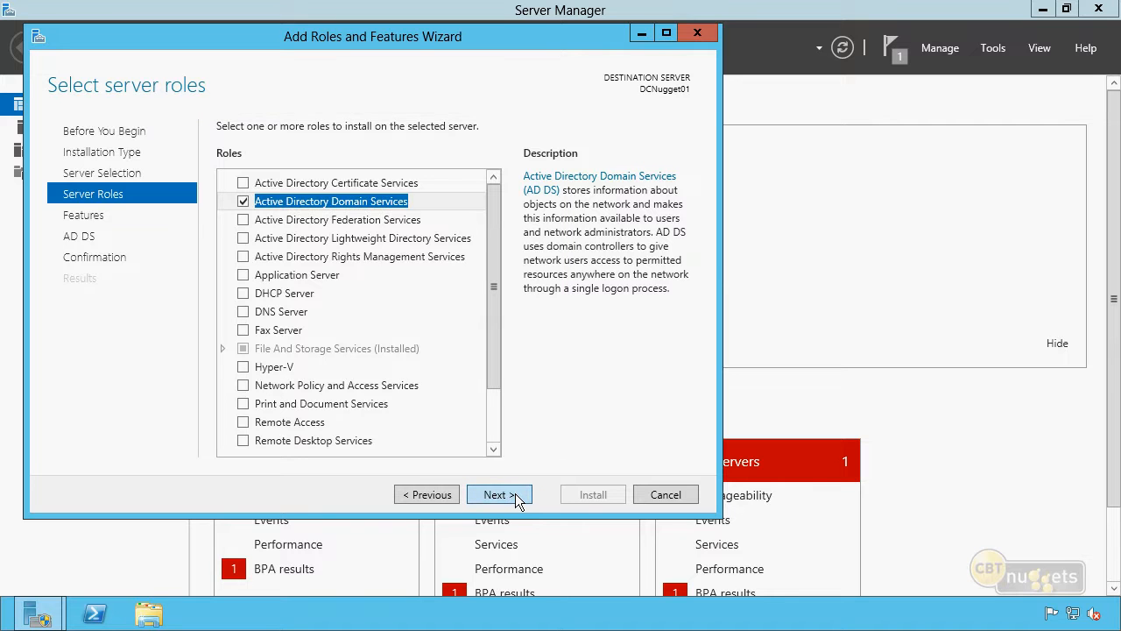
pyautogui.click(515, 494)
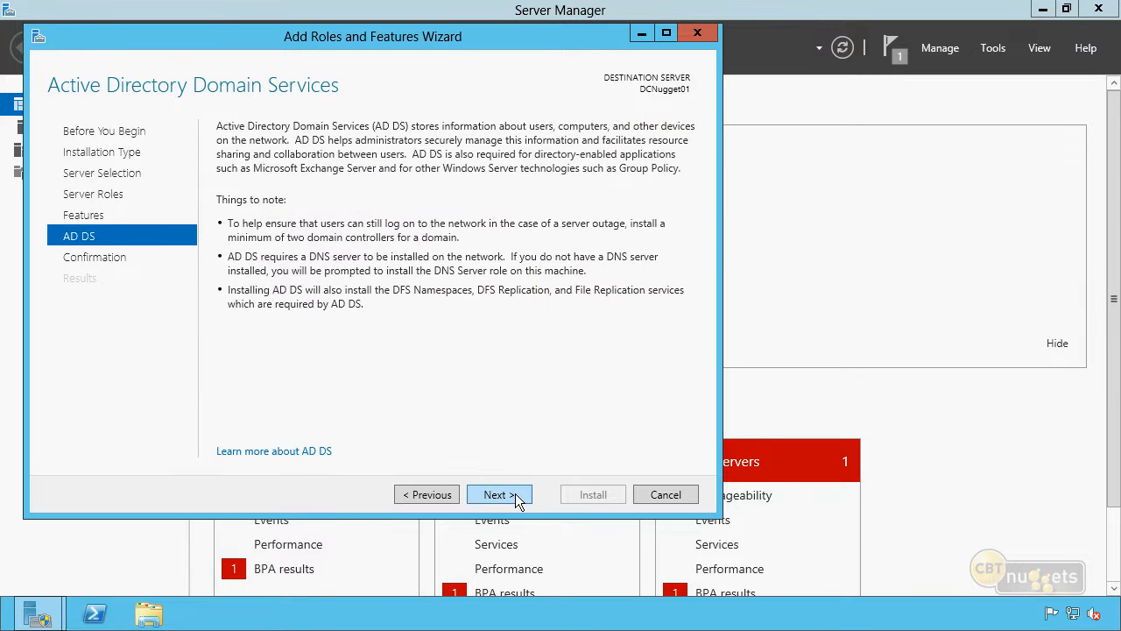
pyautogui.click(515, 495)
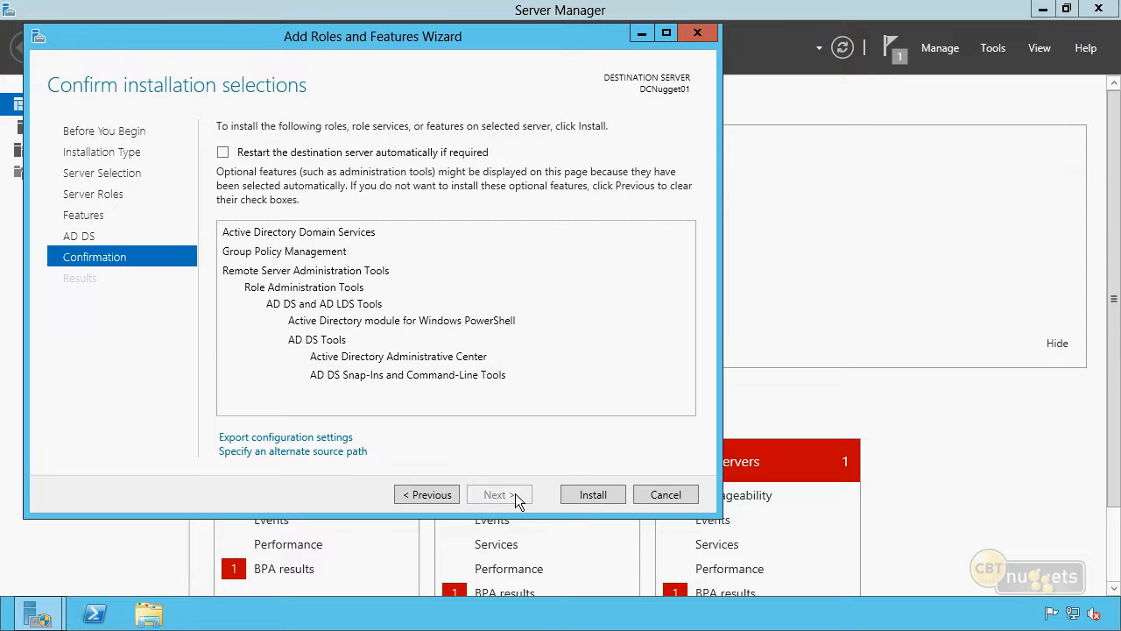
pyautogui.click(573, 492)
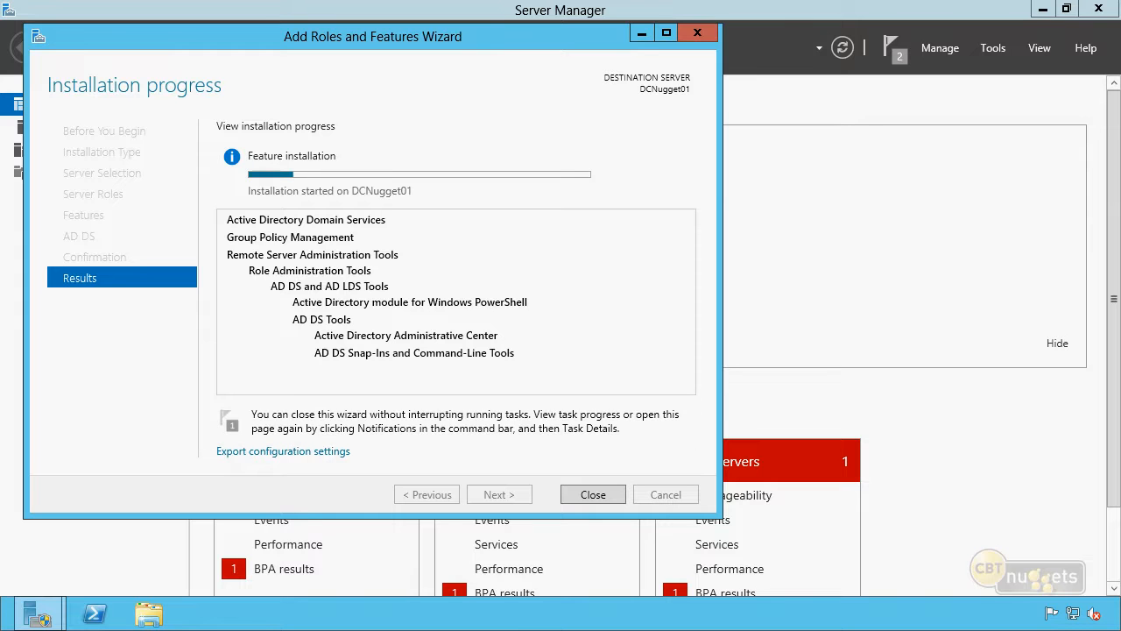
# Step: Cancel exporting the configuration settings and close the completed AD DS installation wizard
pyautogui.click(293, 453)
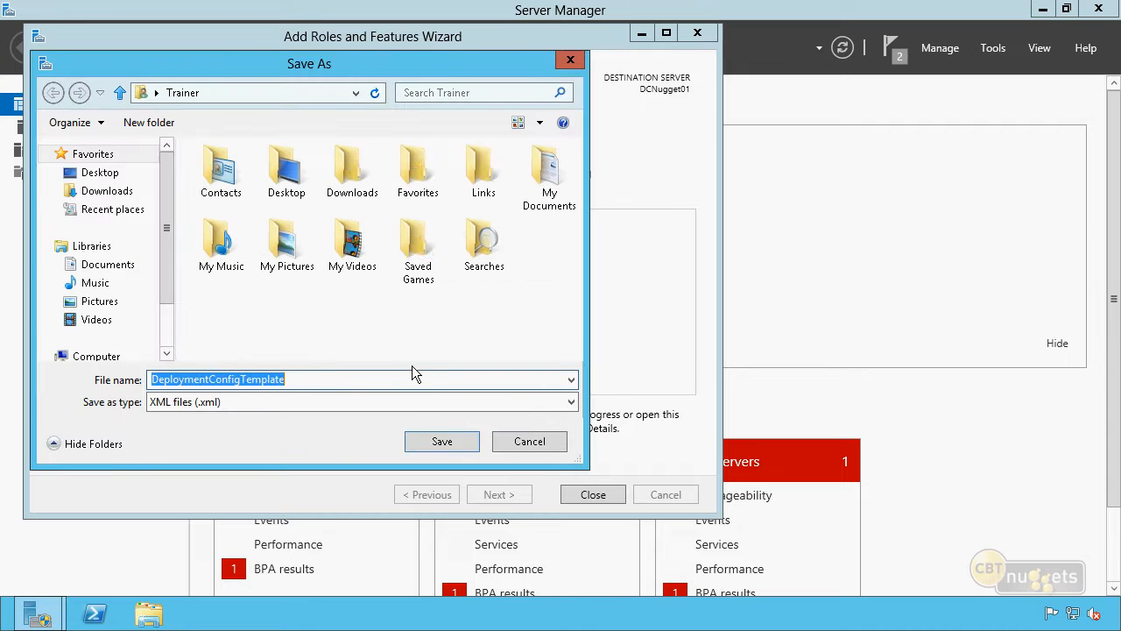
pyautogui.click(553, 444)
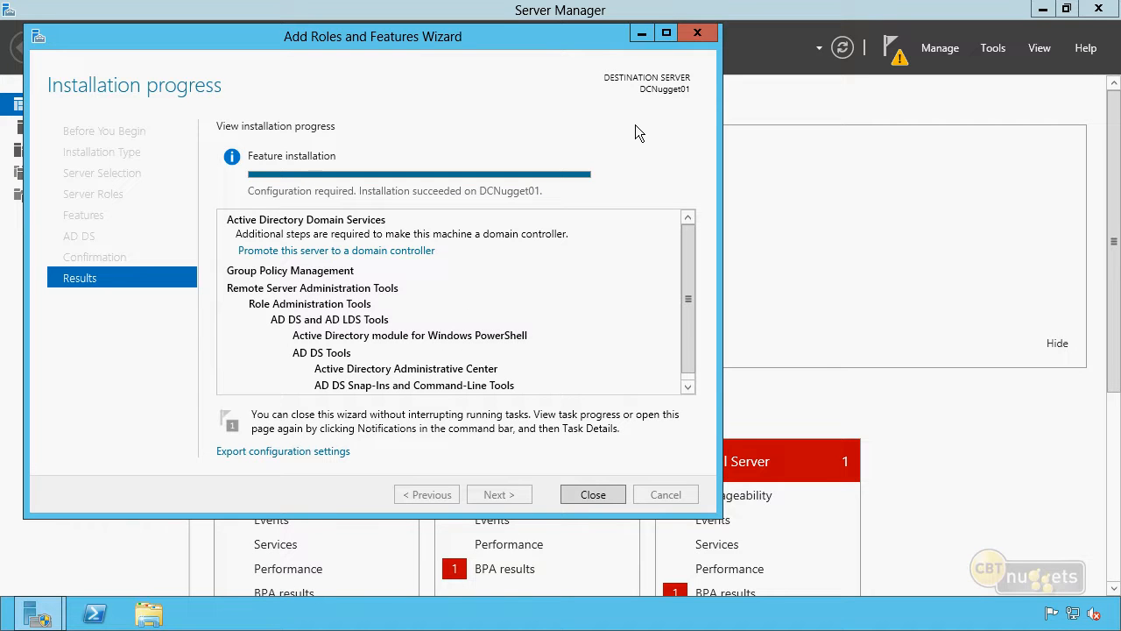
pyautogui.click(593, 495)
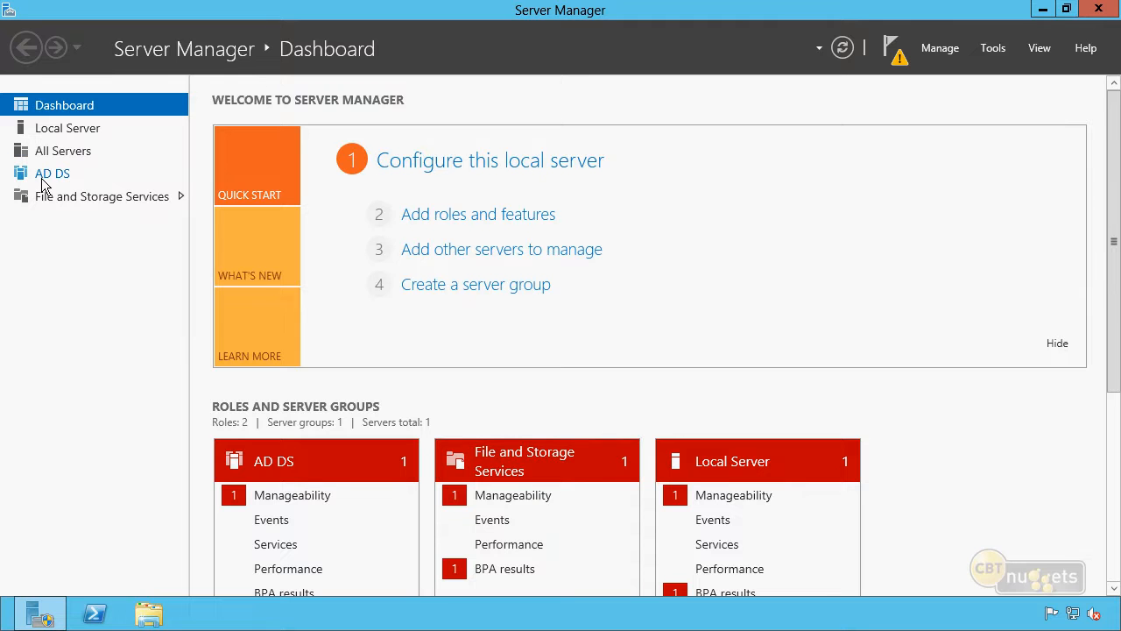
# Step: From the AD DS page's pending task, launch Promote this server to a domain controller
pyautogui.click(88, 172)
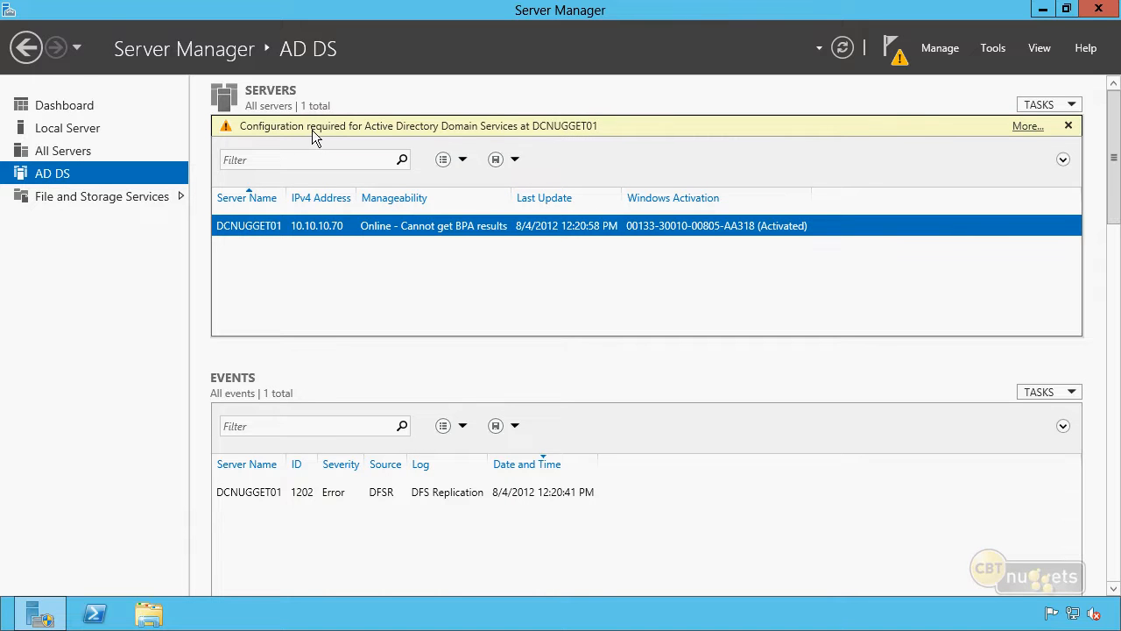
pyautogui.click(1029, 128)
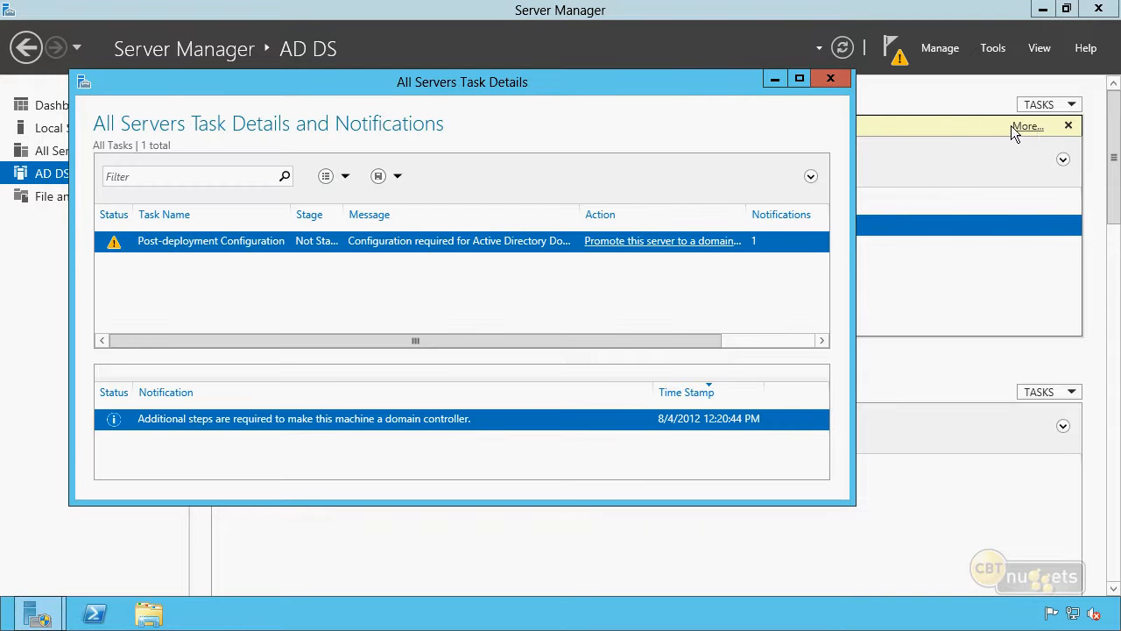
pyautogui.click(653, 249)
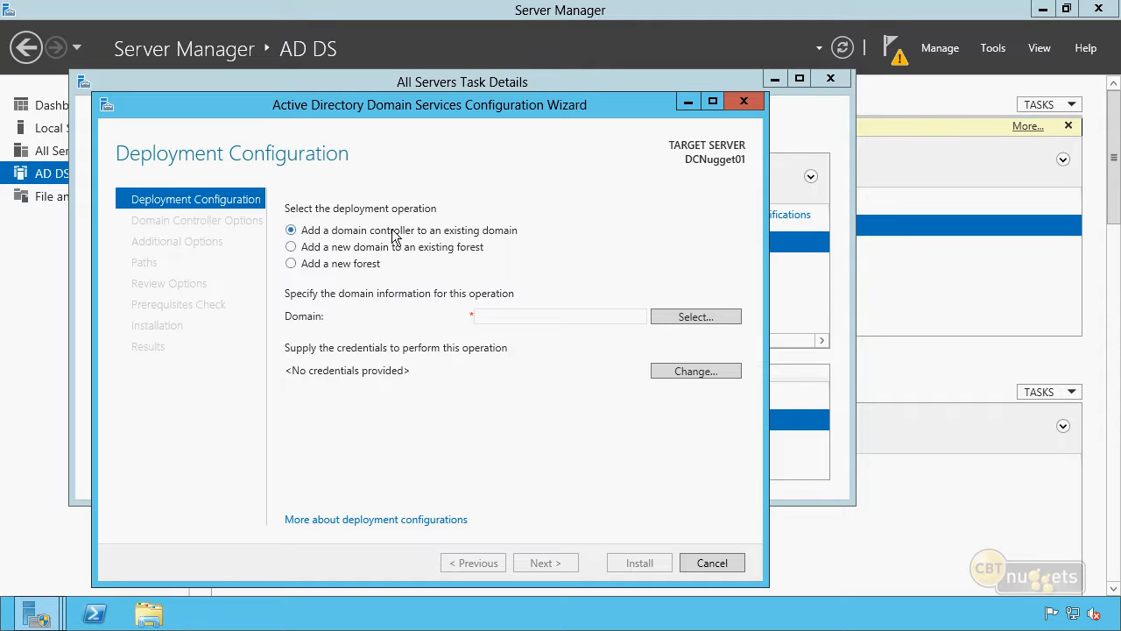
# Step: Choose Add a new forest with root domain name nuggetlab.com and continue
pyautogui.click(292, 249)
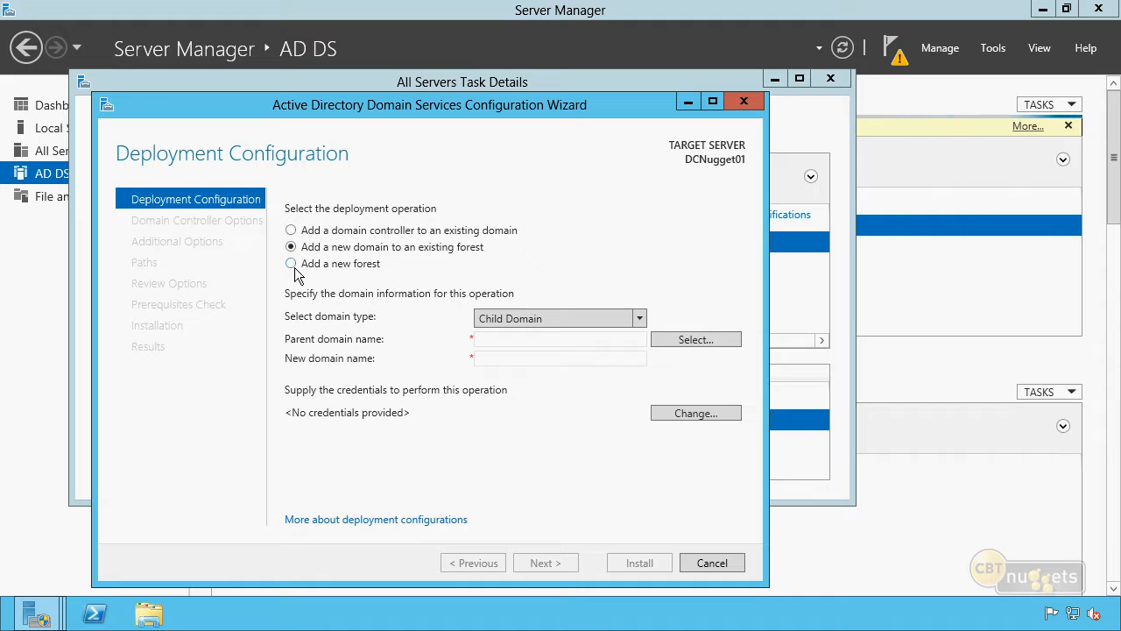
pyautogui.click(292, 265)
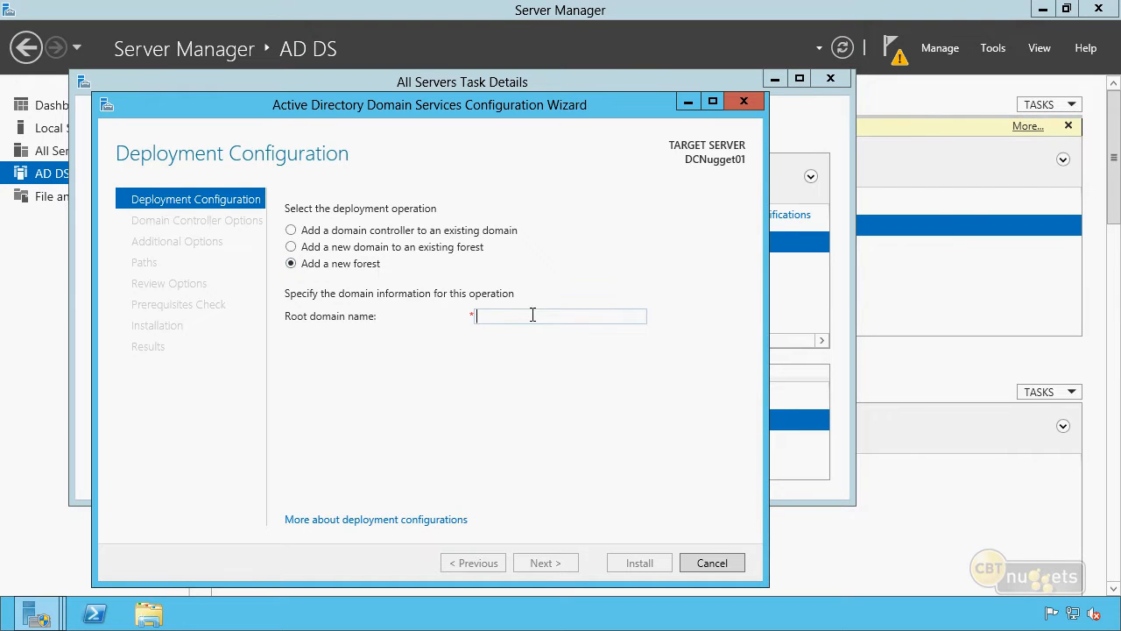
pyautogui.write('nuggetlab.com')
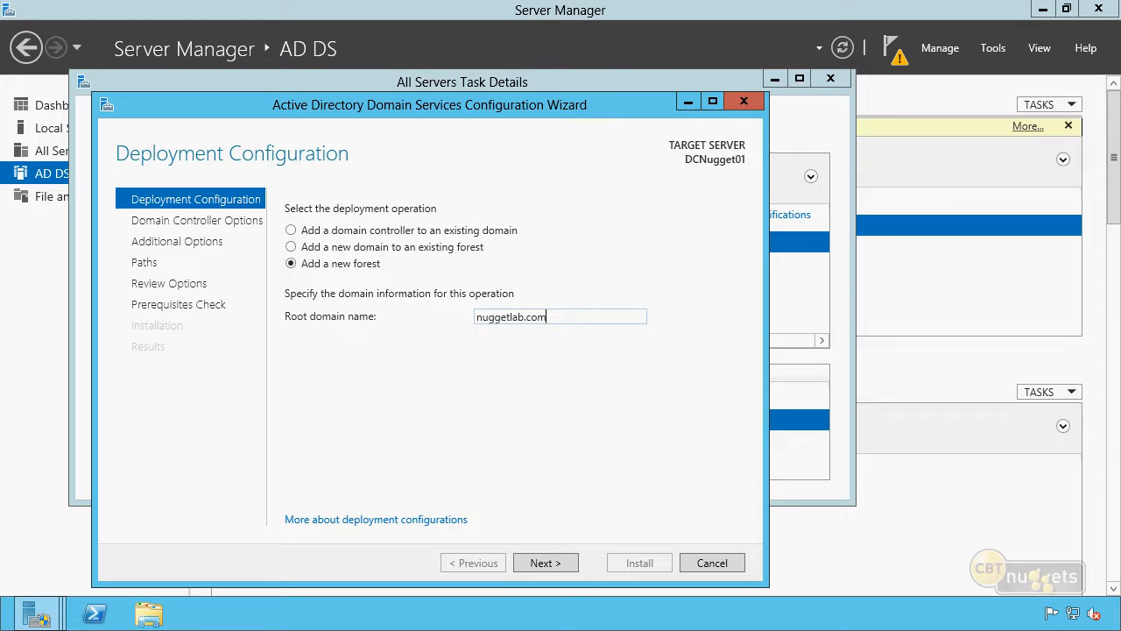
pyautogui.click(534, 562)
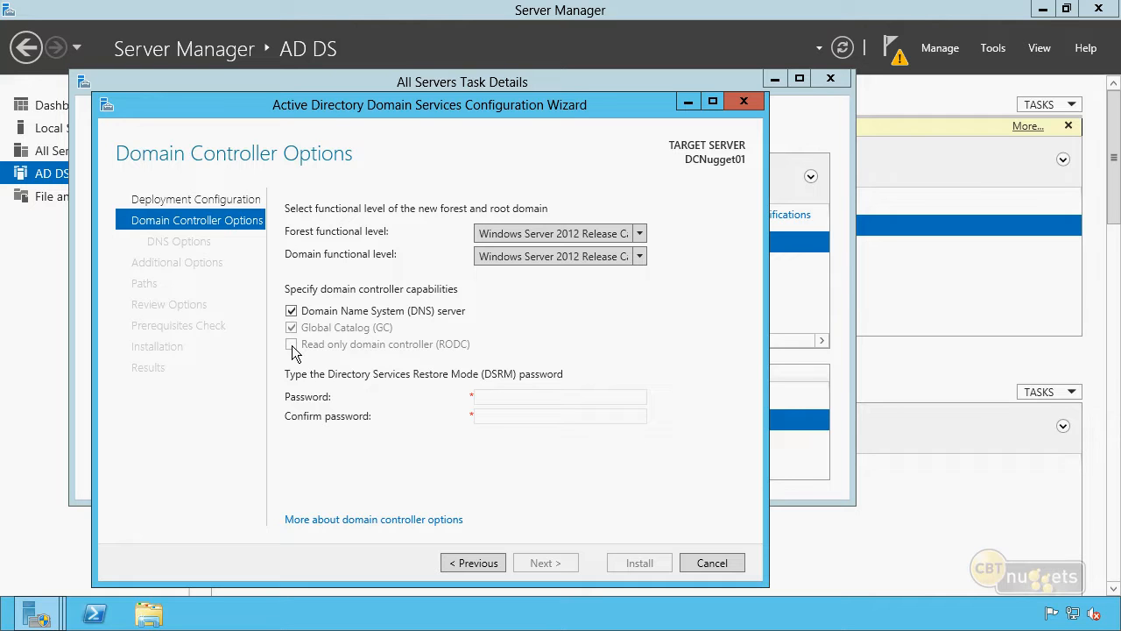
# Step: Enter and confirm the Directory Services Restore Mode password, then continue
pyautogui.click(522, 397)
pyautogui.write('Pa$$w0rd')
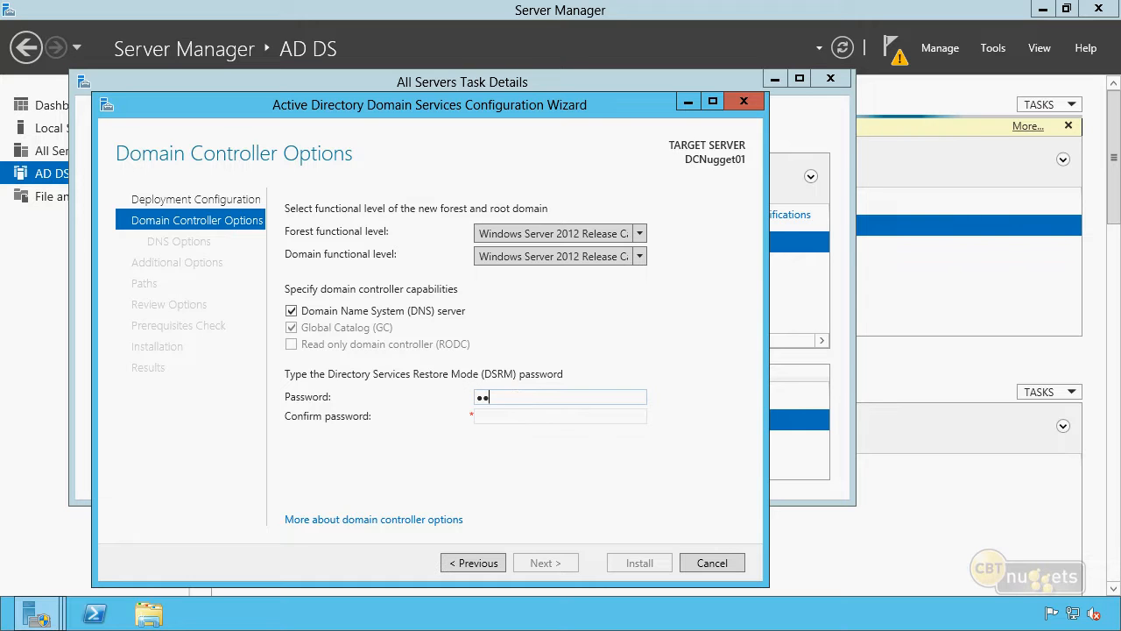
pyautogui.press('Tab')
pyautogui.write('Pa$$w0rd')
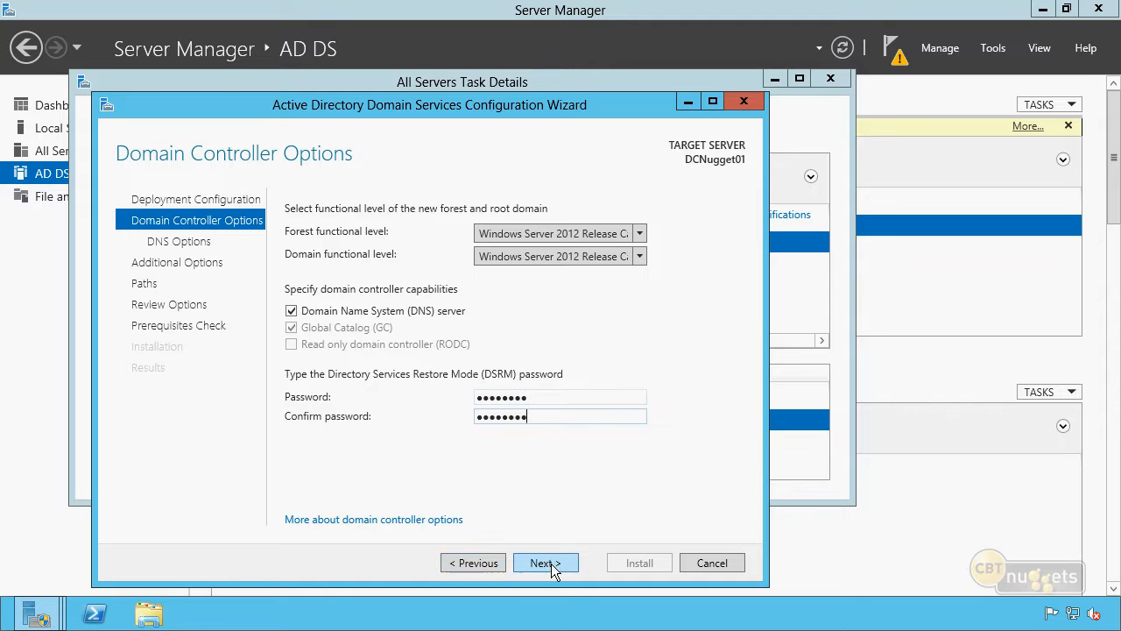
pyautogui.click(551, 564)
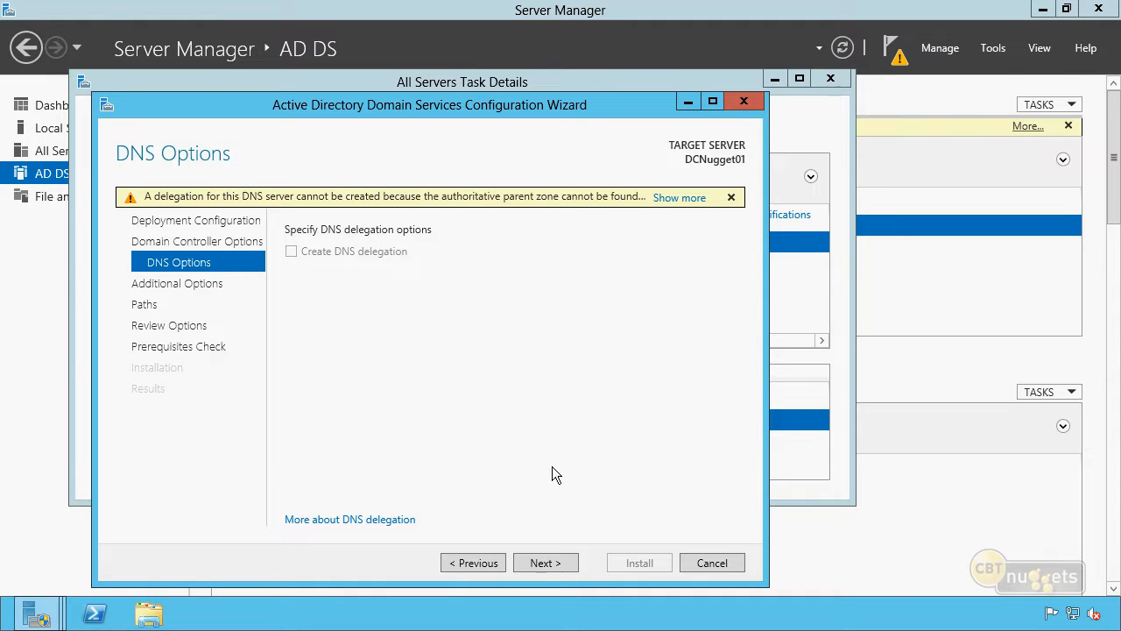
# Step: Skip DNS delegation, accept the NUGGETLAB NetBIOS name and default database, log and SYSVOL paths
pyautogui.click(542, 565)
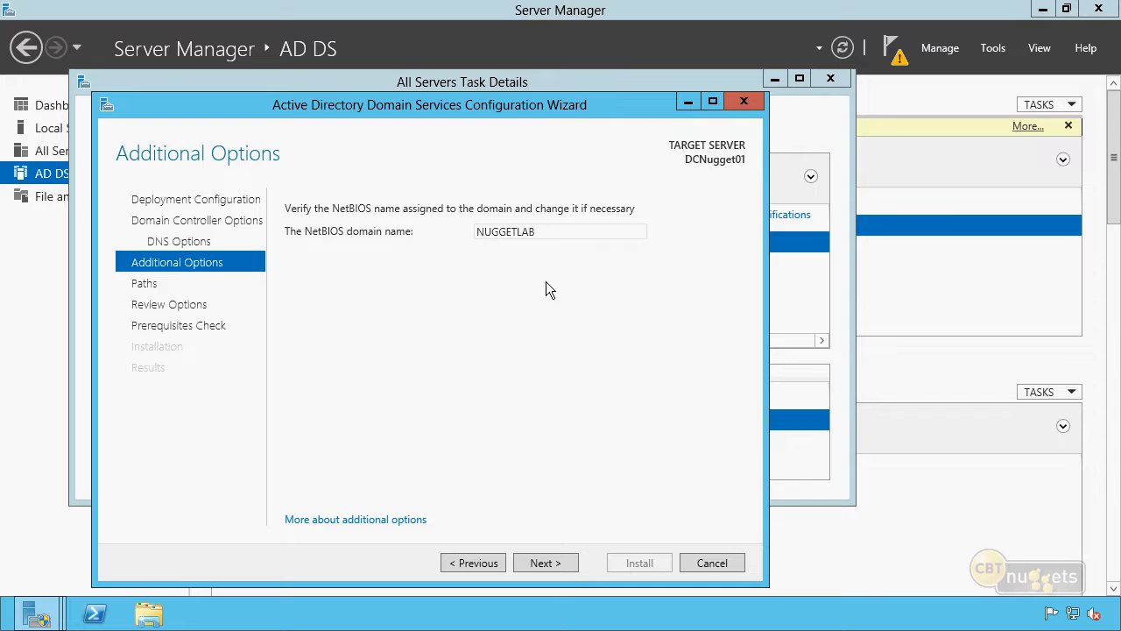
pyautogui.click(545, 563)
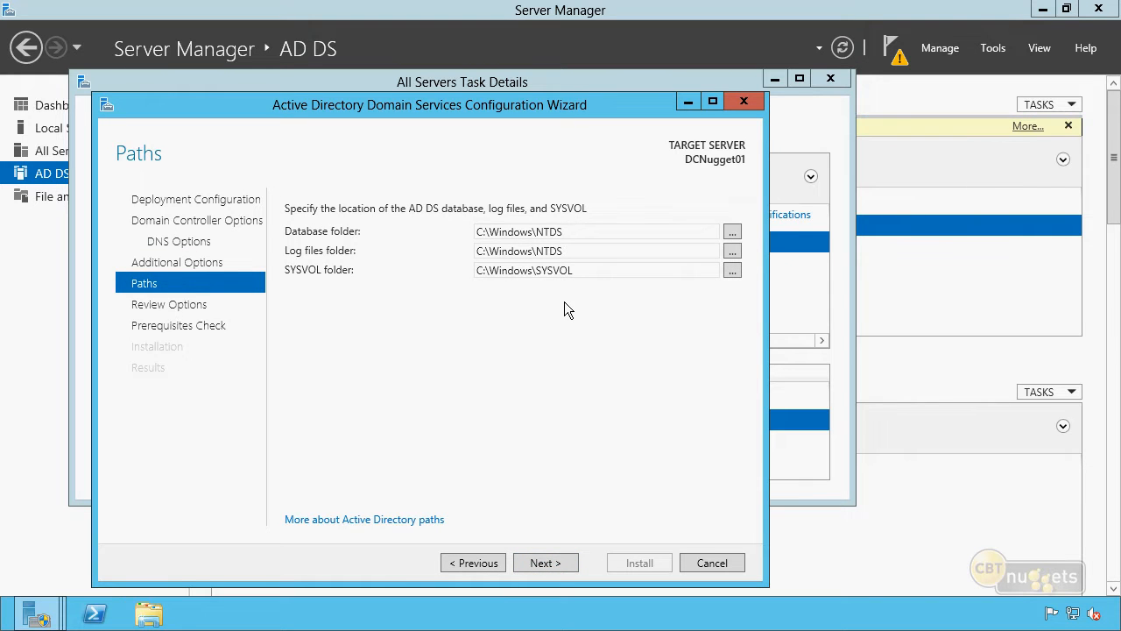
pyautogui.tripleClick(537, 270)
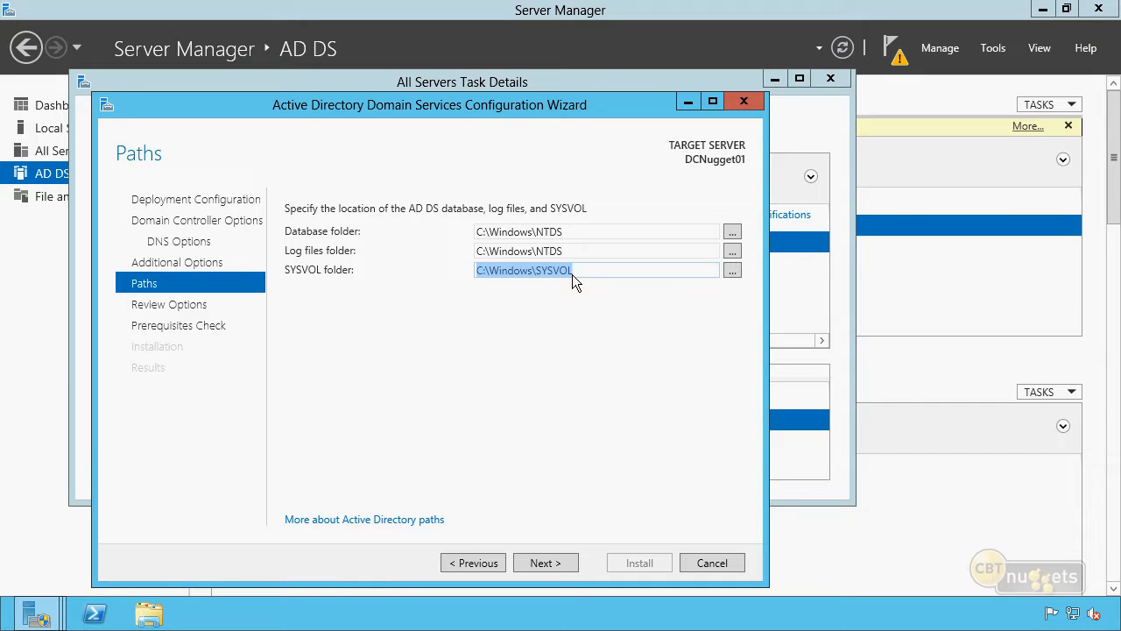
pyautogui.tripleClick(551, 251)
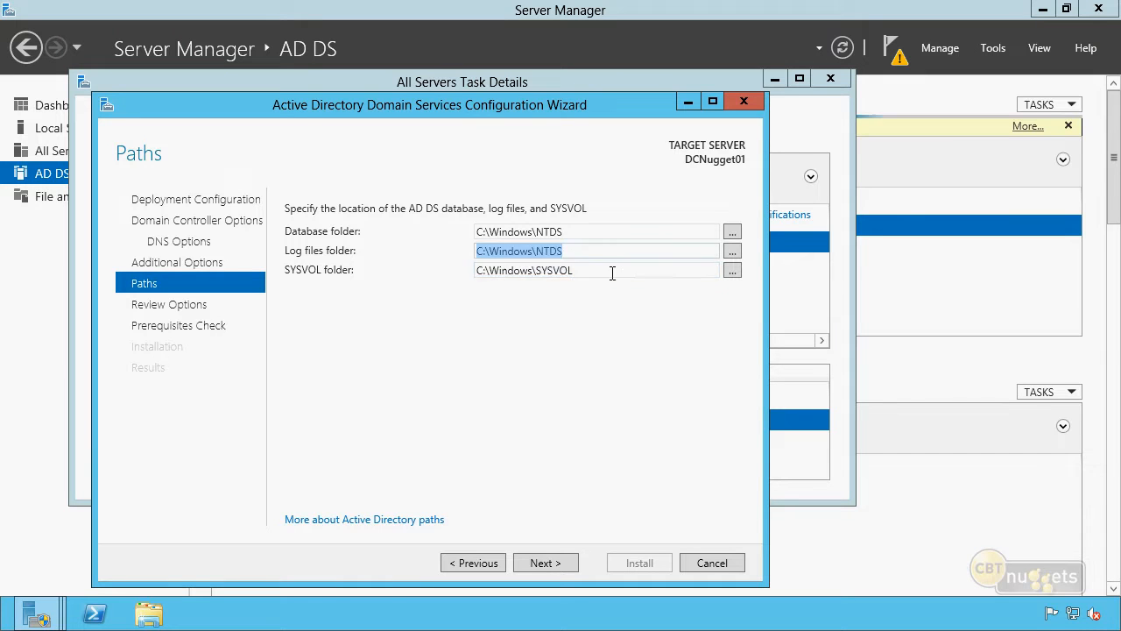
pyautogui.tripleClick(549, 231)
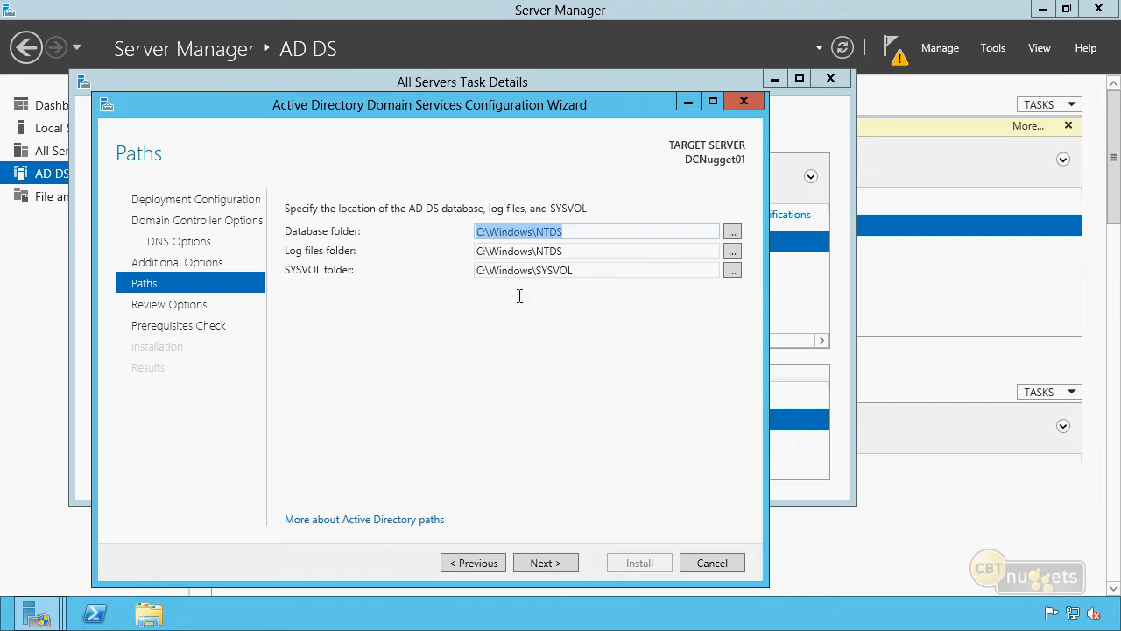
pyautogui.click(602, 309)
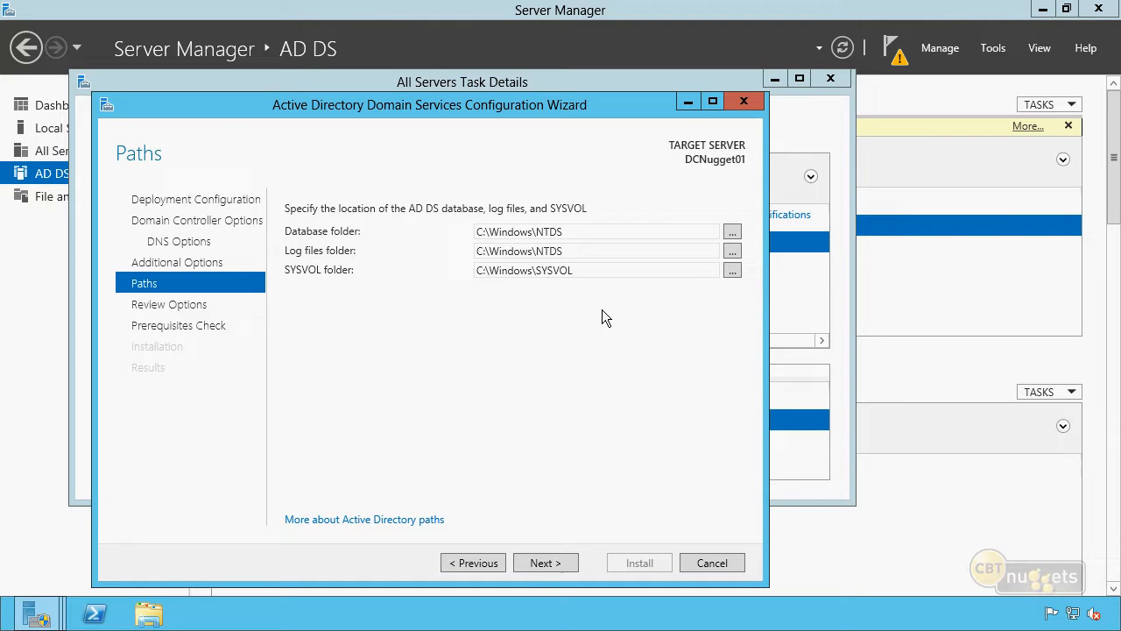
pyautogui.click(543, 561)
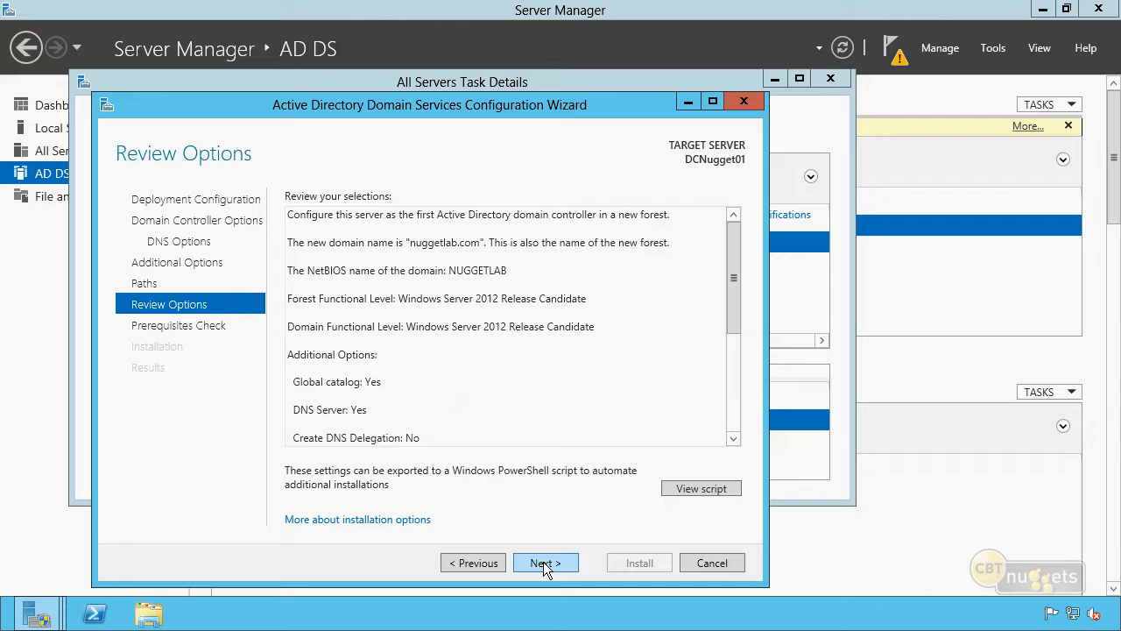
# Step: Review the nuggetlab.com settings summary and open it as a PowerShell script
pyautogui.click(637, 373)
pyautogui.hotkey('ctrl', 'a')
pyautogui.scroll(-5, 569, 354)
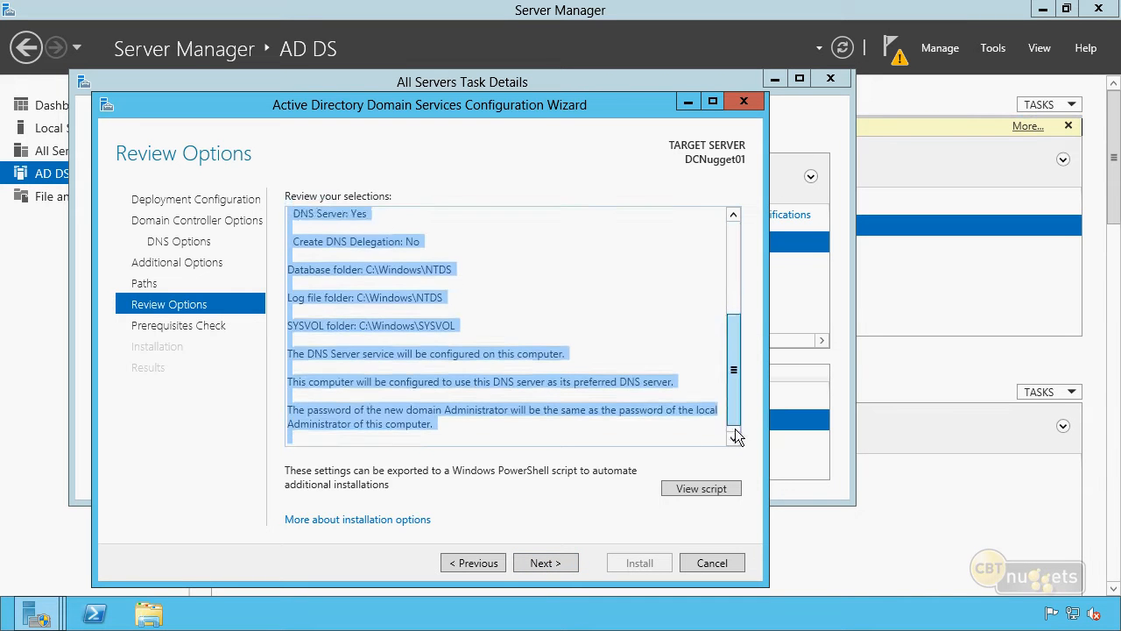
pyautogui.click(568, 354)
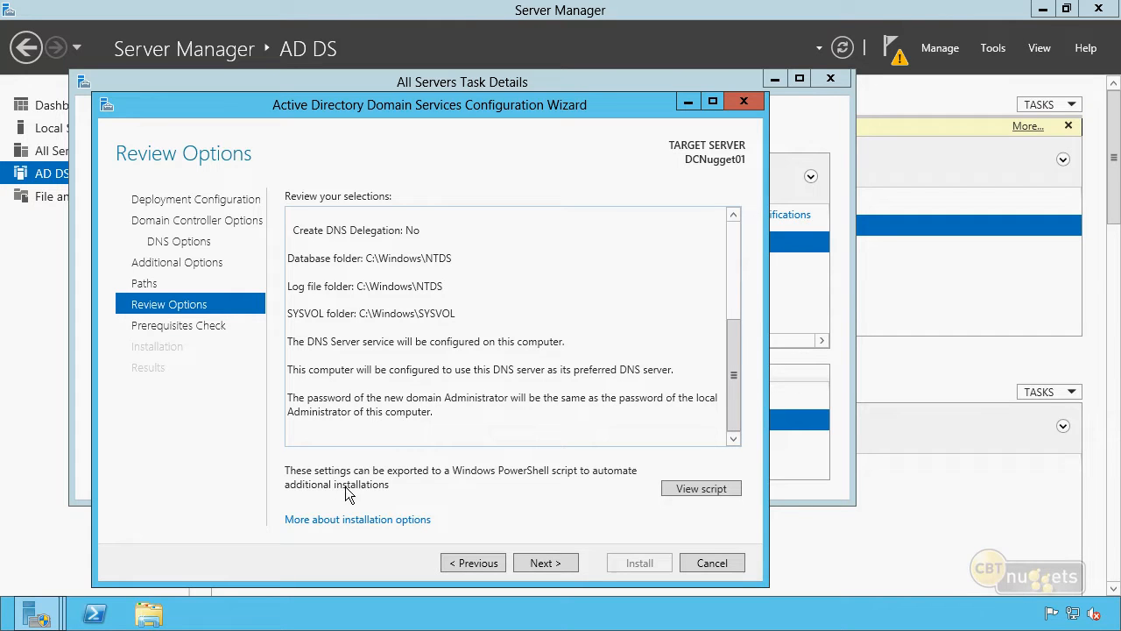
pyautogui.click(701, 488)
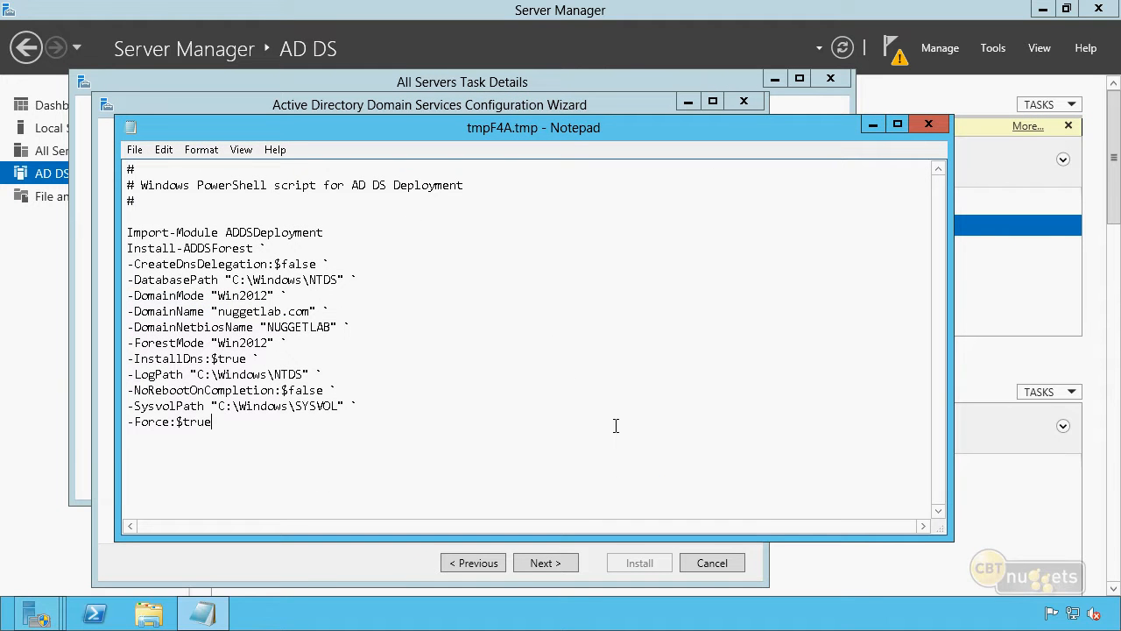
# Step: Highlight the nuggetlab.com domain name and NUGGETLAB NetBIOS name in the deployment script
pyautogui.doubleClick(235, 186)
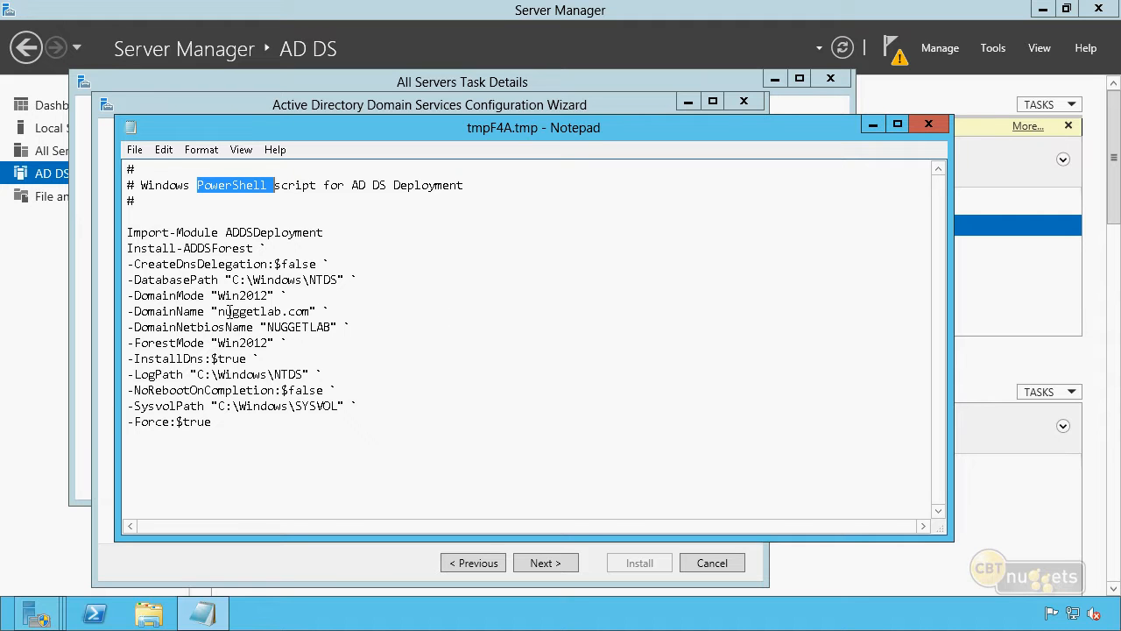
pyautogui.moveTo(218, 312); pyautogui.dragTo(311, 312)
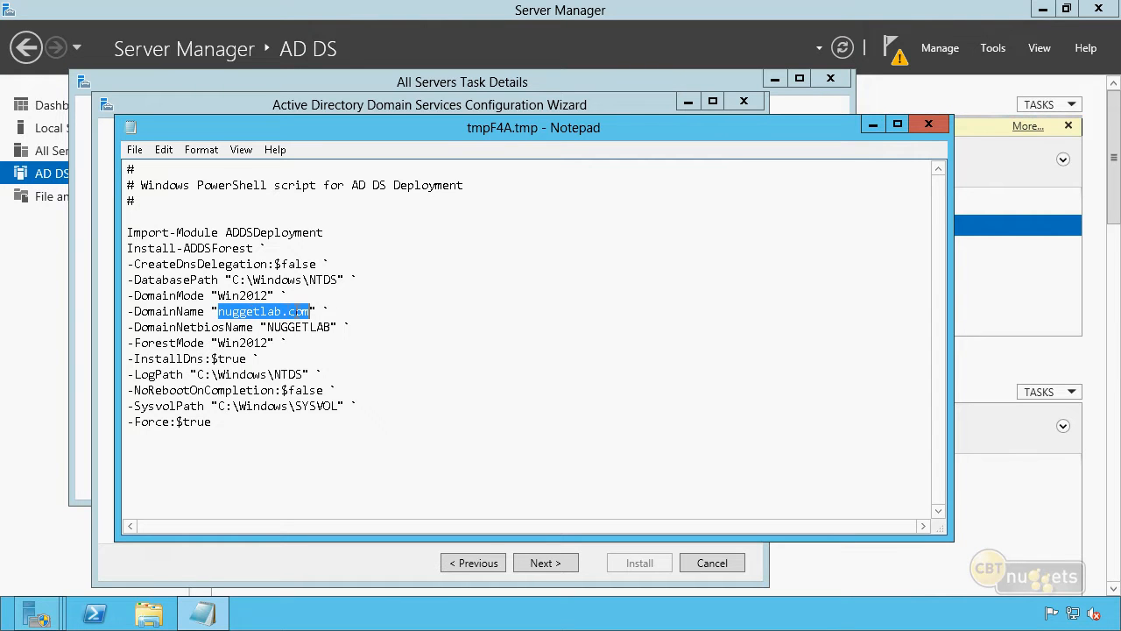
pyautogui.click(292, 312)
pyautogui.doubleClick(299, 326)
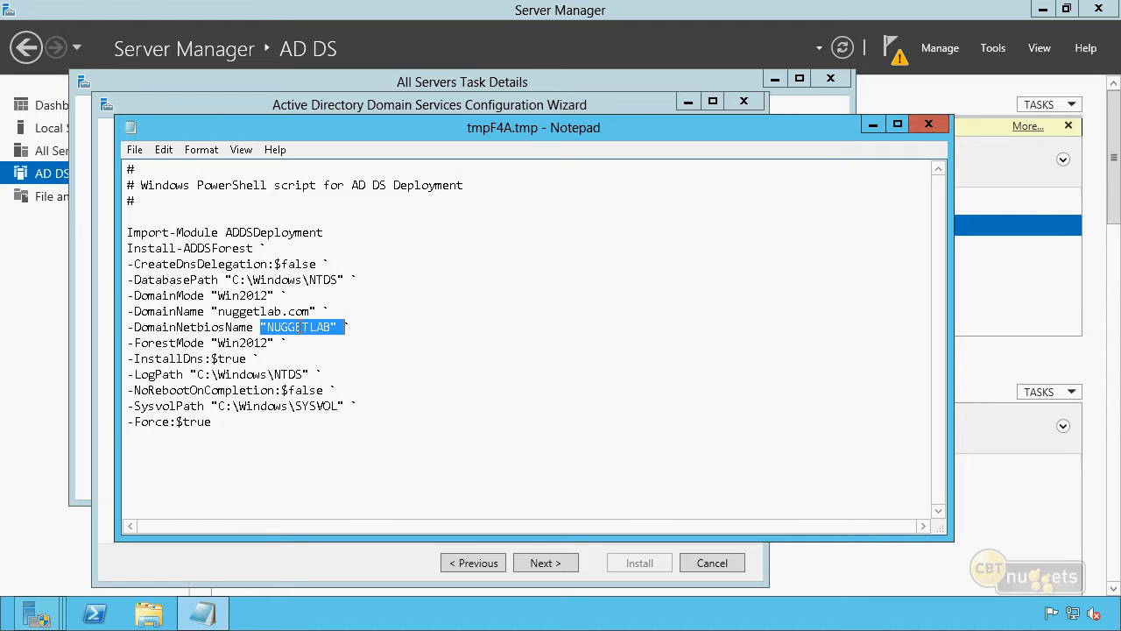
pyautogui.click(398, 328)
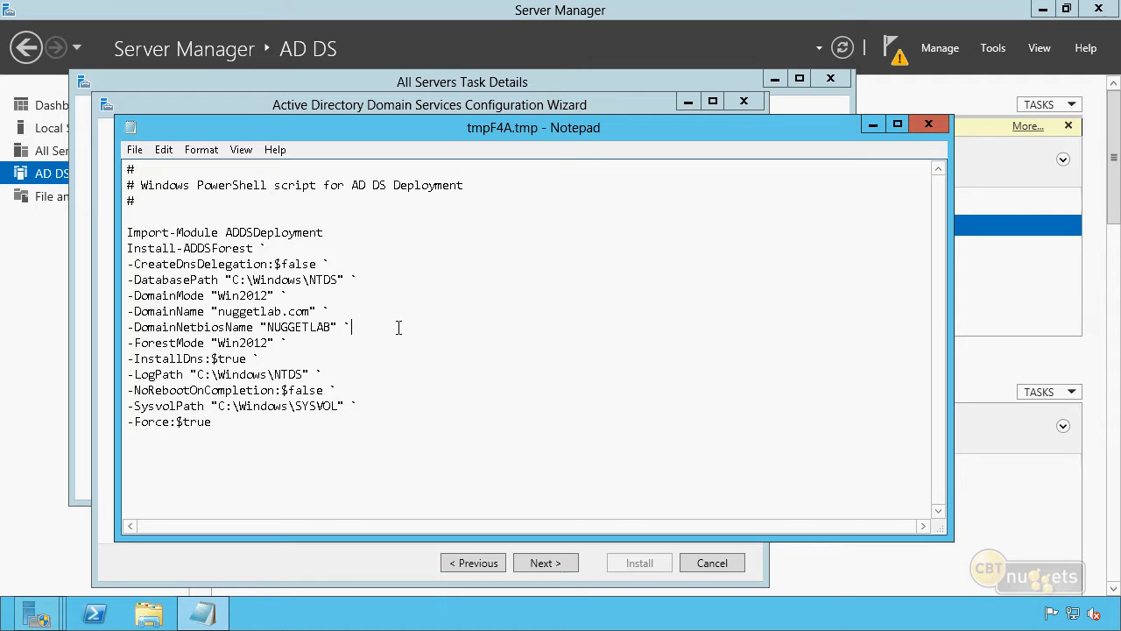
# Step: Mark the continuation backtick after Install-ADDSForest, then close the Notepad script
pyautogui.click(283, 248)
pyautogui.hotkey('shift', 'Left')
pyautogui.click(280, 246)
pyautogui.click(937, 125)
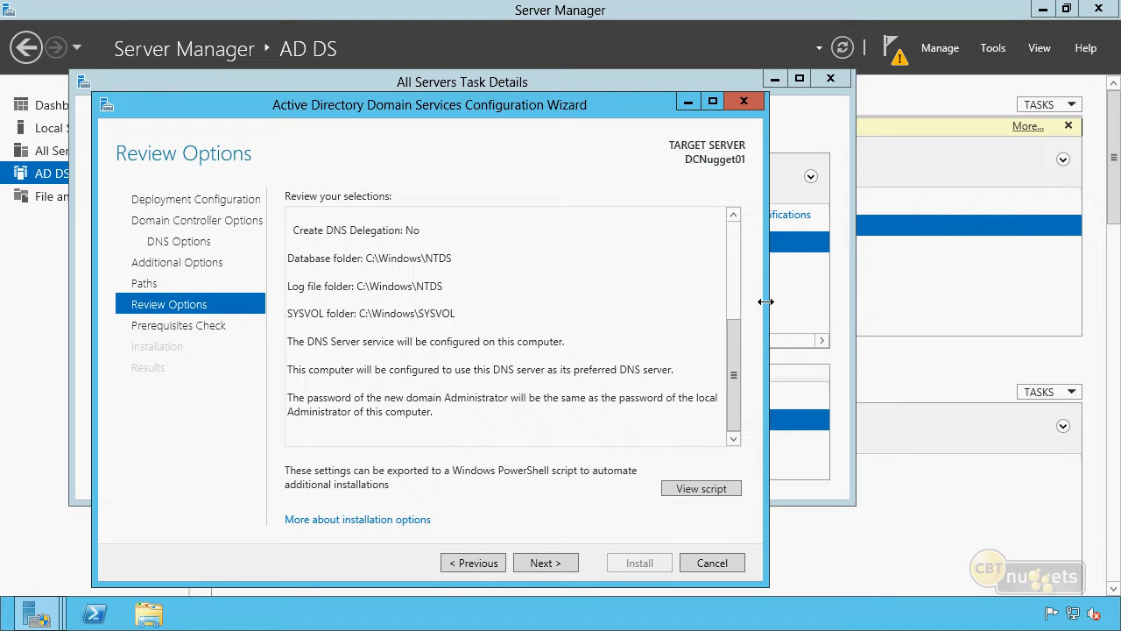
# Step: Run the prerequisites check, review its DNS delegation warning, and begin the domain controller installation
pyautogui.click(542, 566)
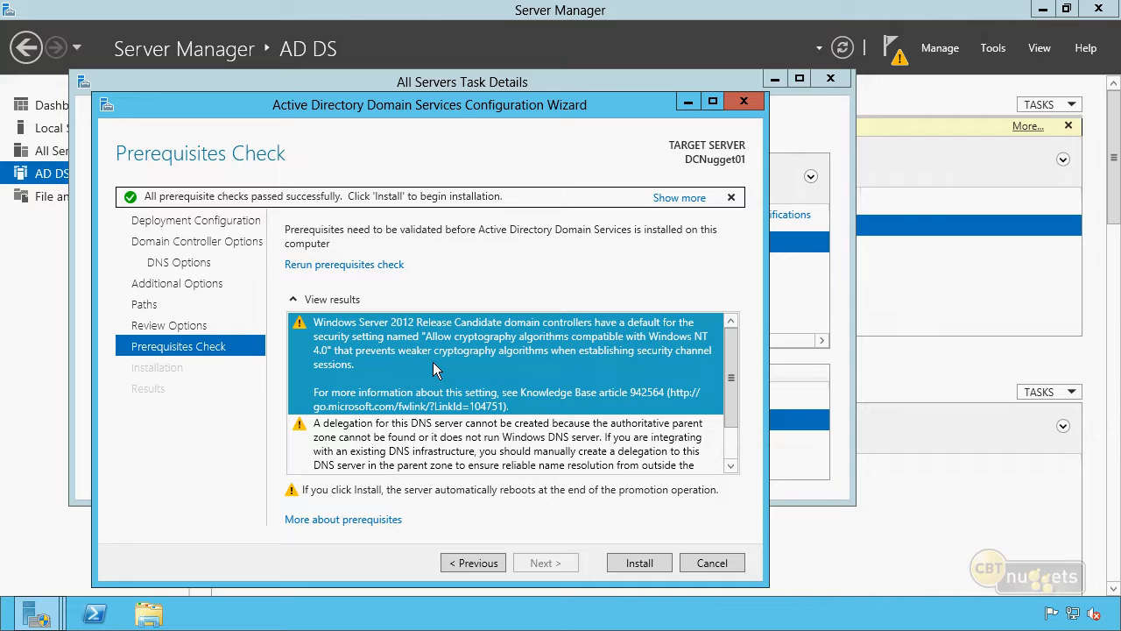
pyautogui.click(515, 445)
pyautogui.scroll(-1, 516, 445)
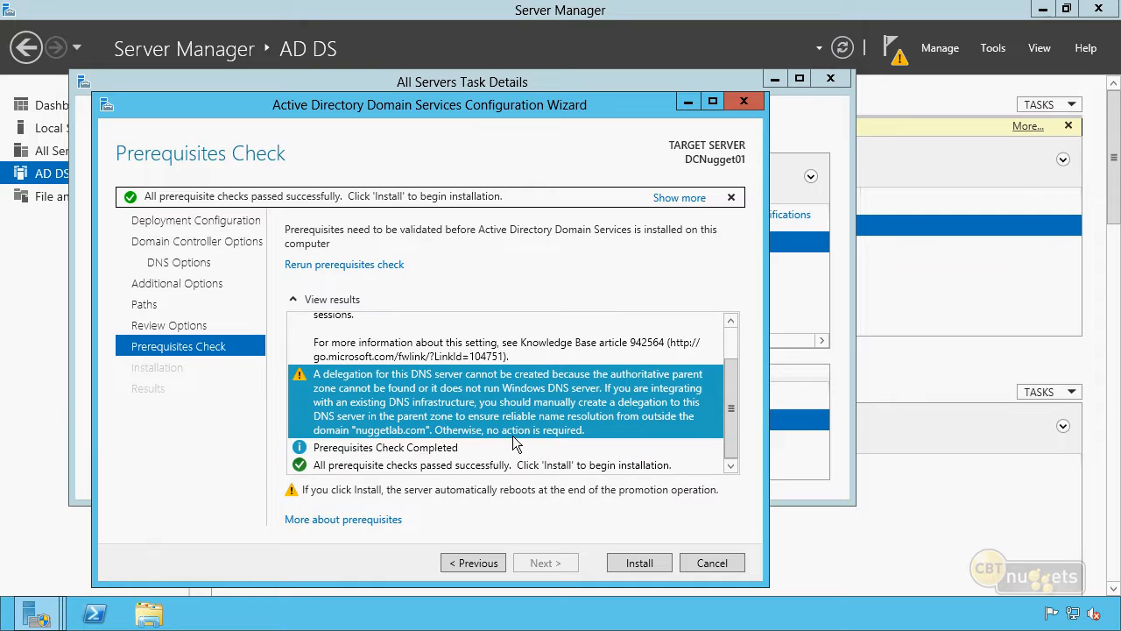
pyautogui.click(401, 452)
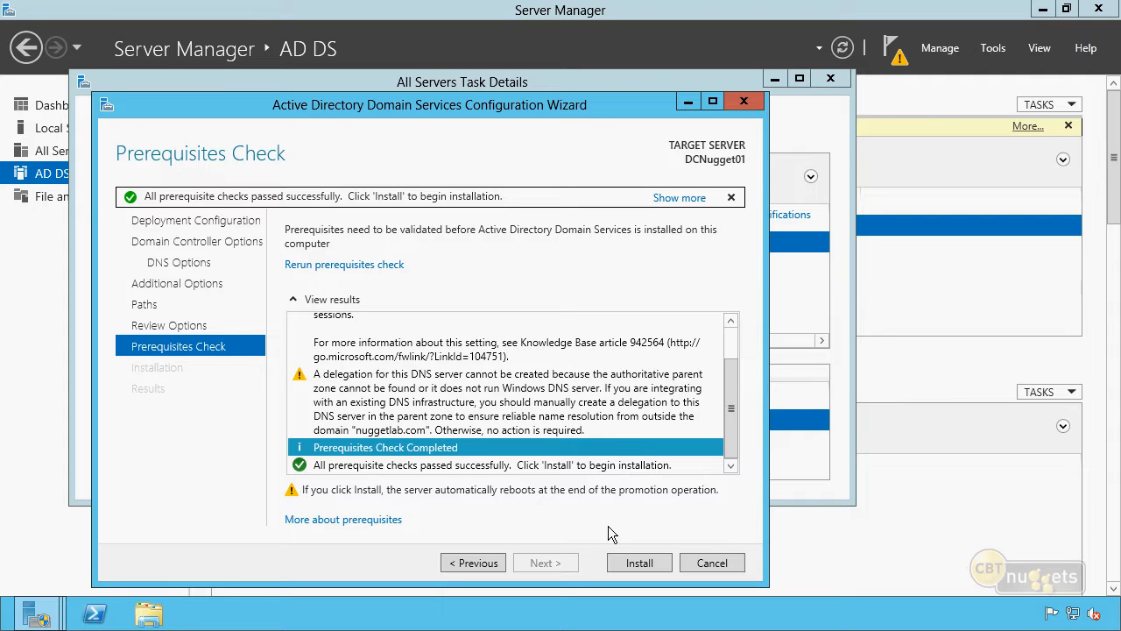
pyautogui.click(647, 565)
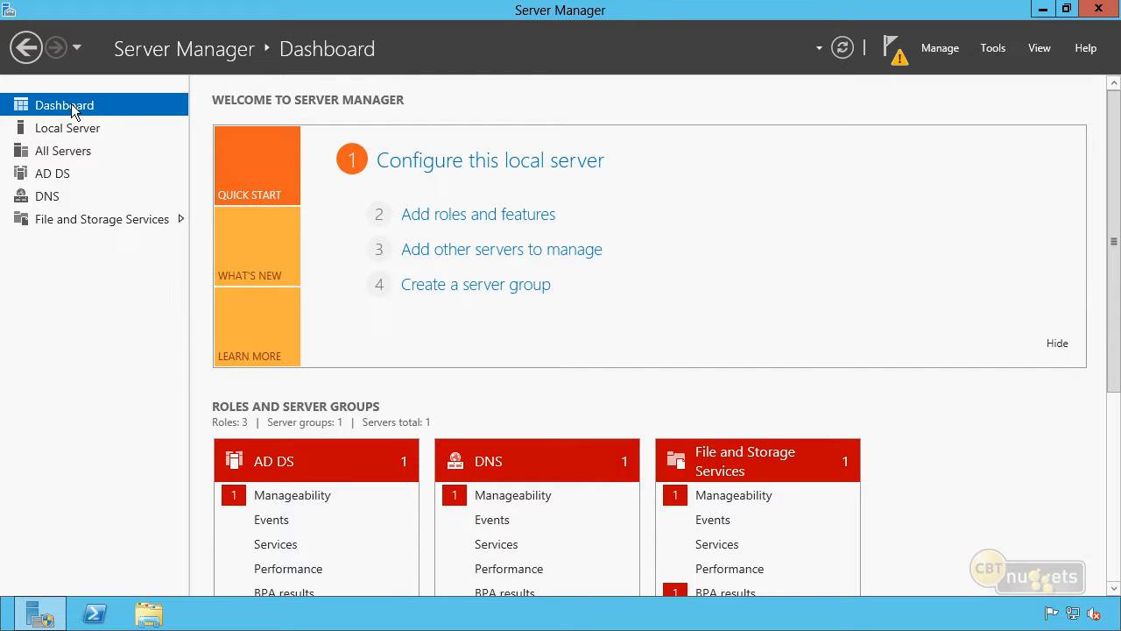
# Step: Open the DNS role page for DCNUGGET01 and launch DNS Manager from Tools
pyautogui.click(48, 204)
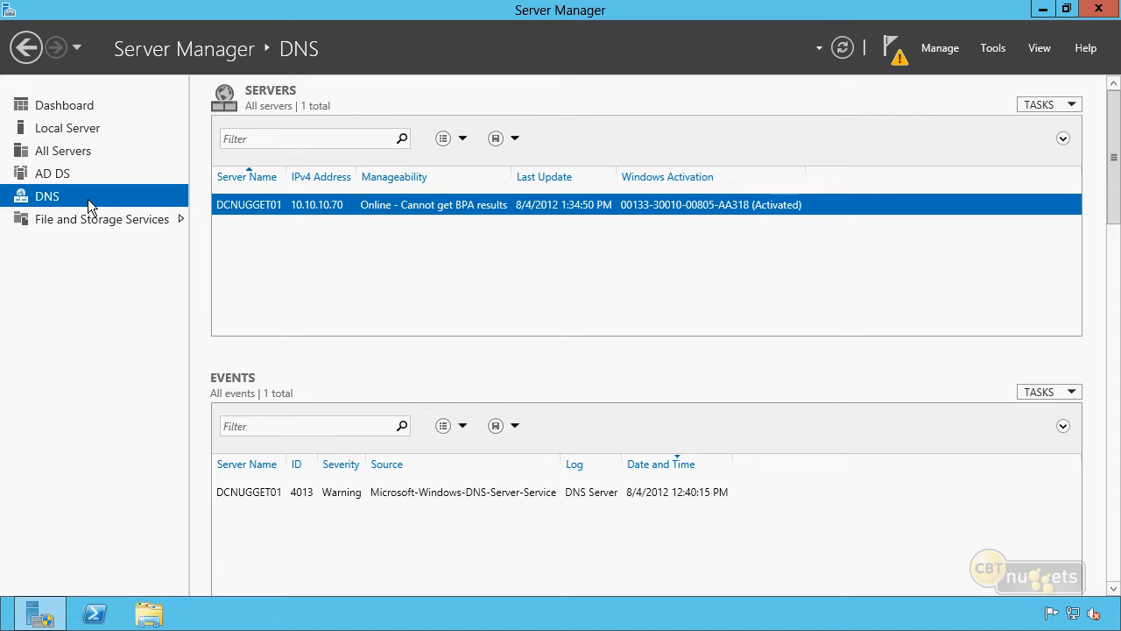
pyautogui.rightClick(308, 207)
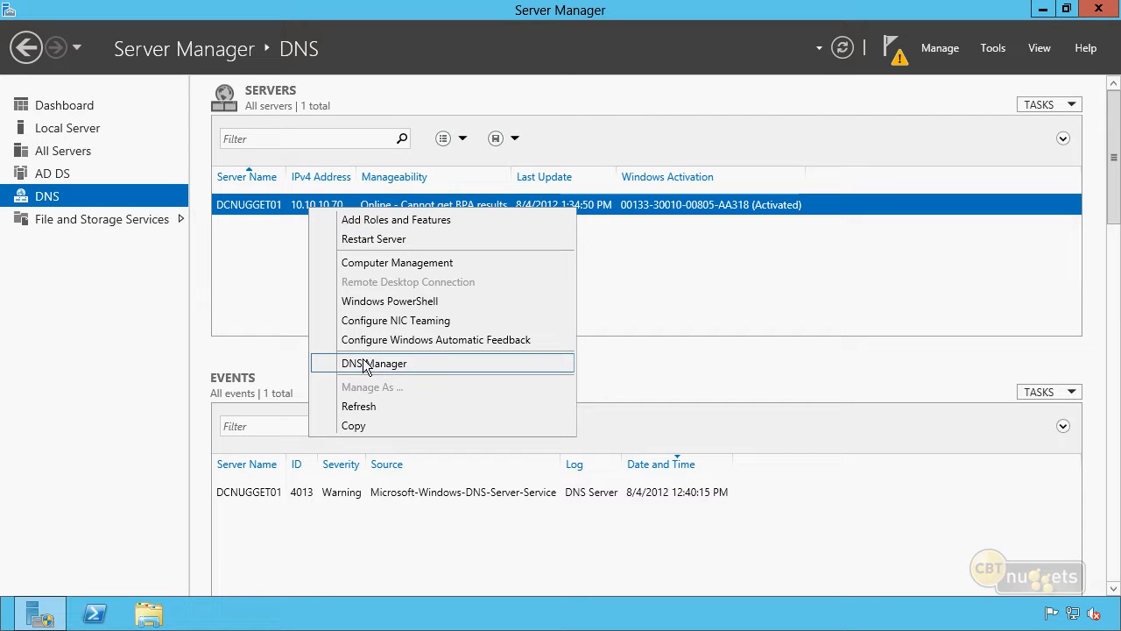
pyautogui.click(807, 284)
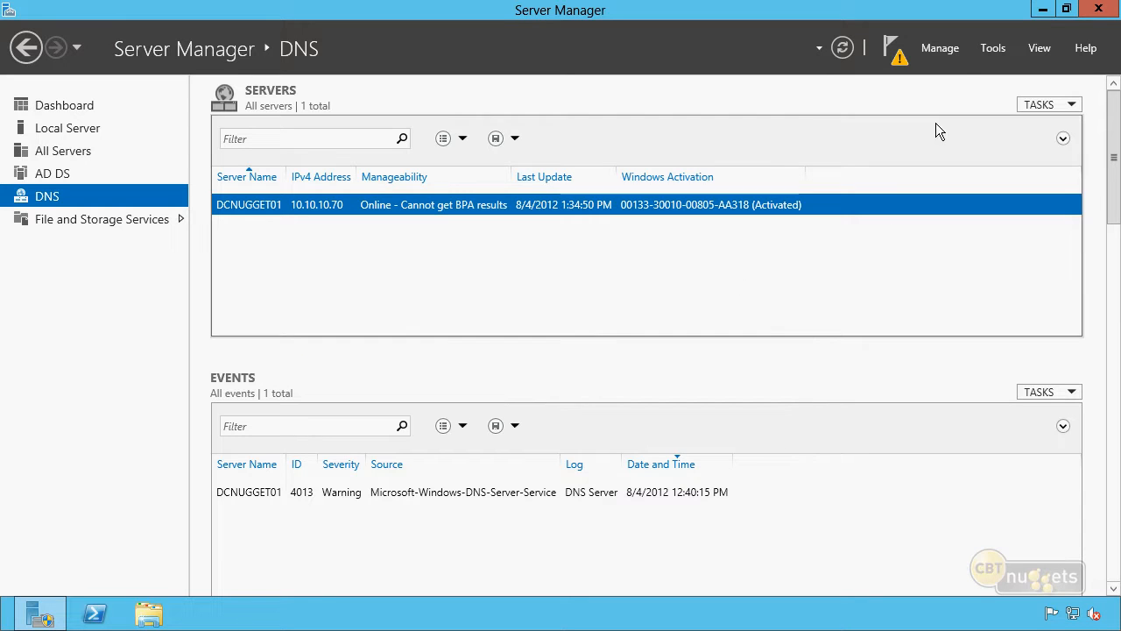
pyautogui.click(939, 48)
pyautogui.click(993, 50)
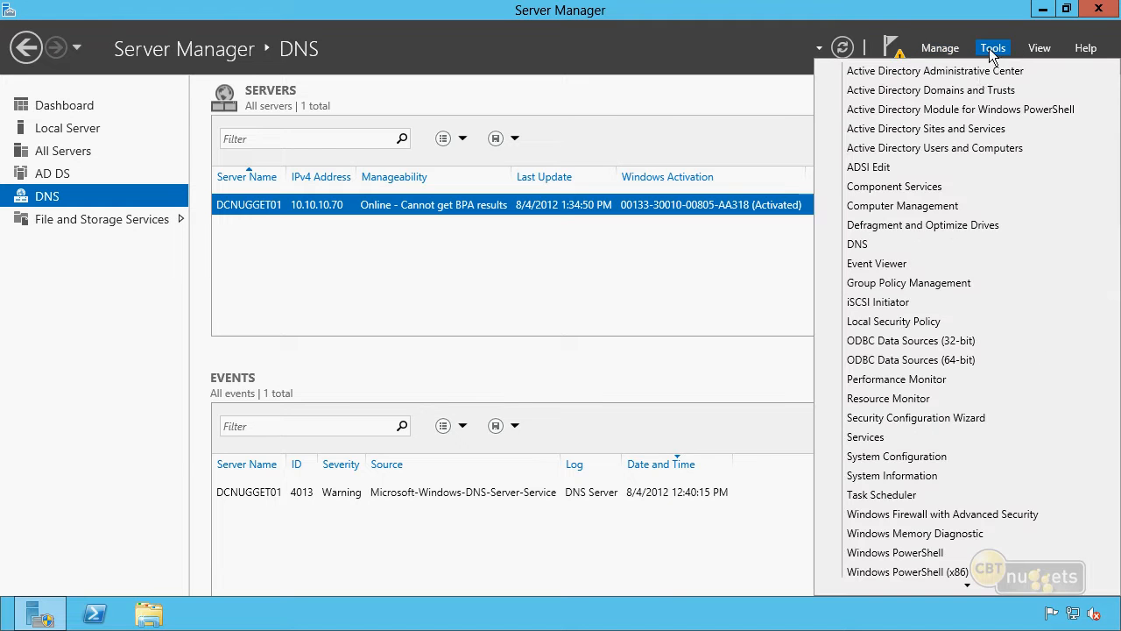
pyautogui.click(871, 246)
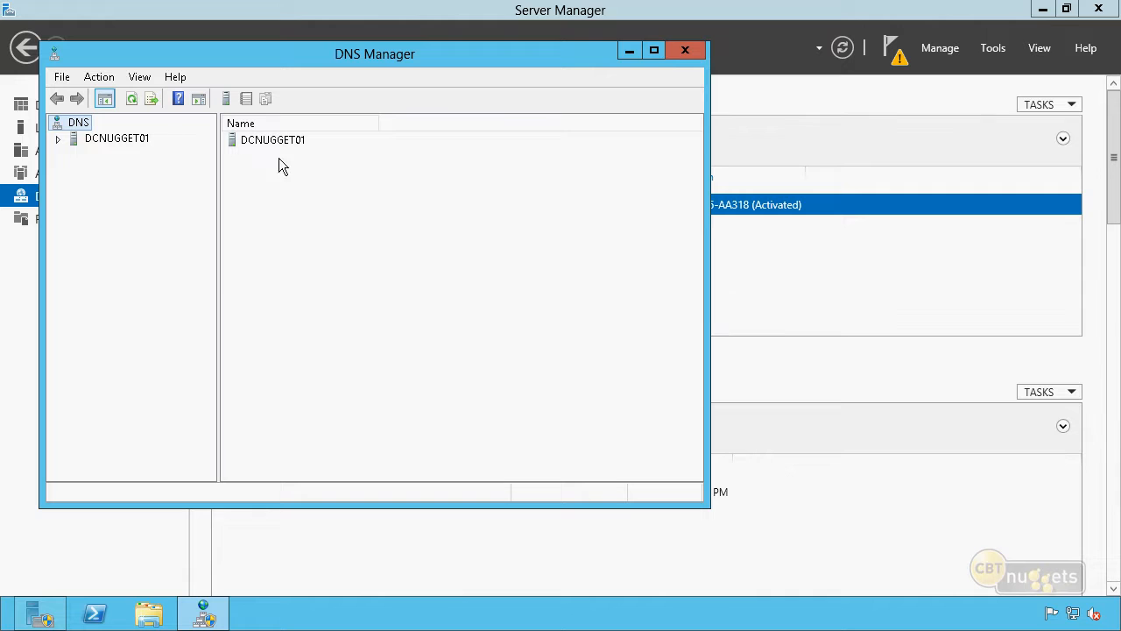
# Step: Expand DCNUGGET01 to the nuggetlab.com forward lookup zone, maximized, and show its records
pyautogui.click(59, 140)
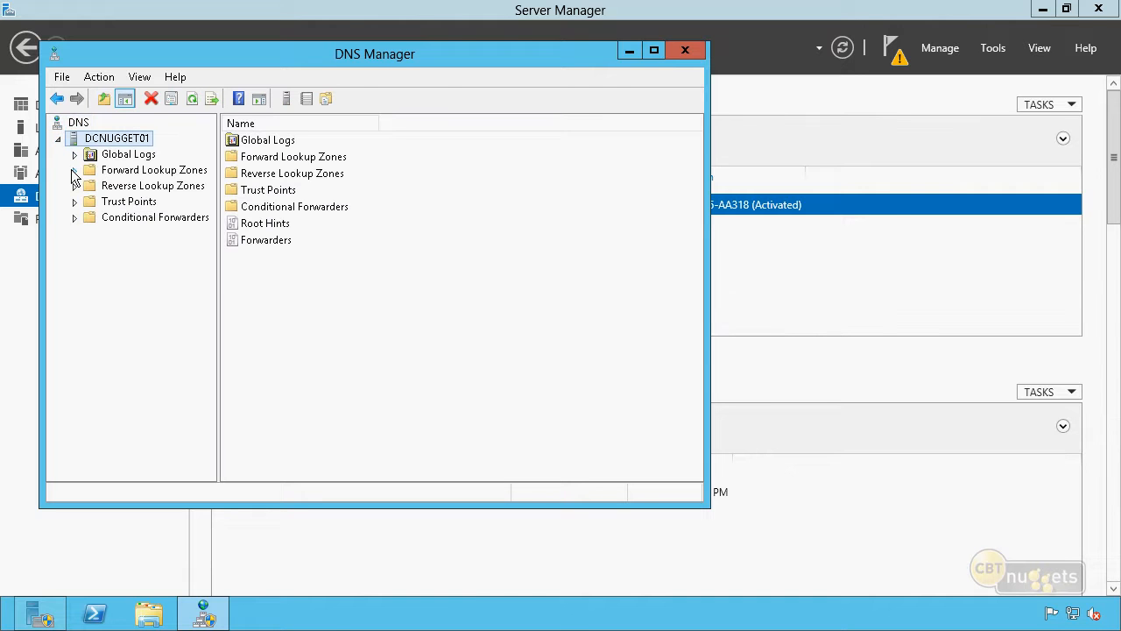
pyautogui.click(76, 171)
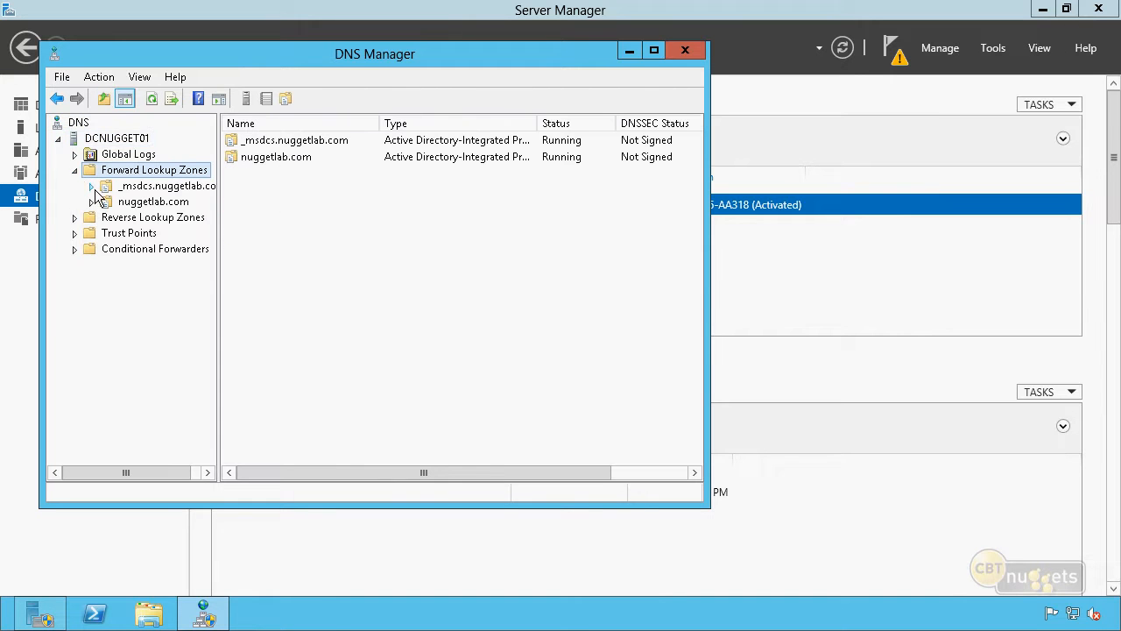
pyautogui.doubleClick(323, 58)
pyautogui.moveTo(172, 166); pyautogui.dragTo(251, 183)
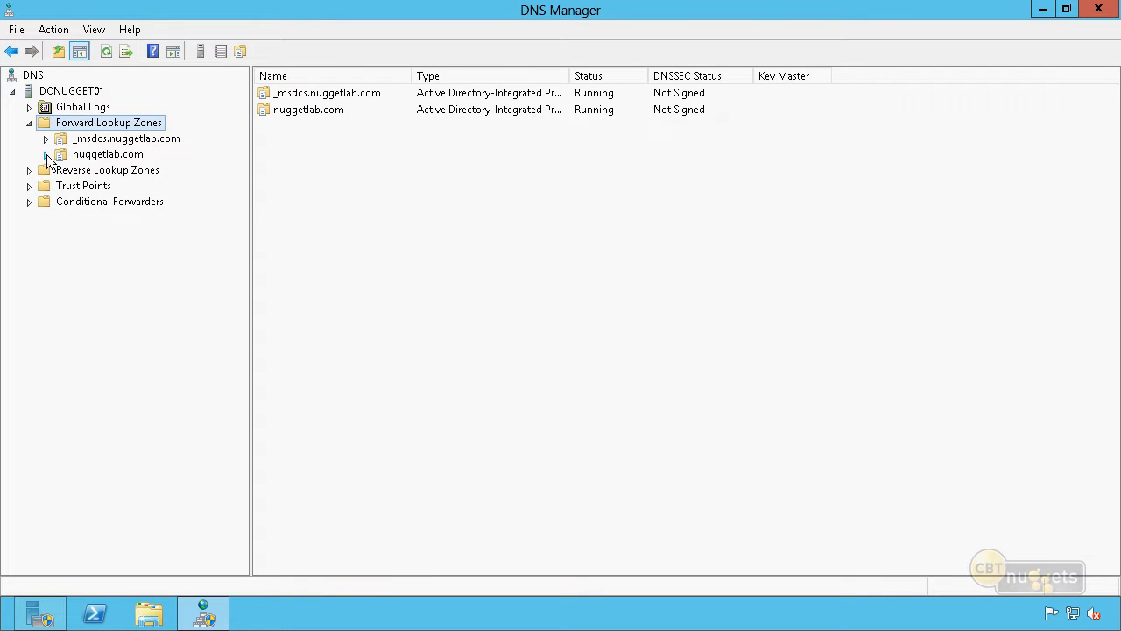
pyautogui.doubleClick(114, 155)
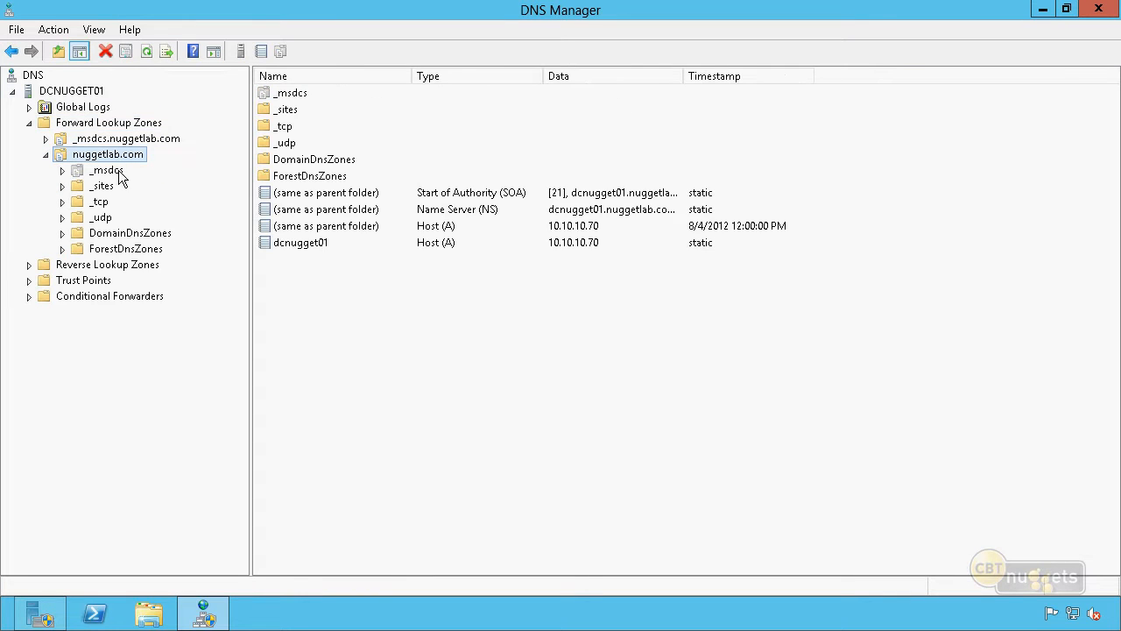
# Step: Inspect the dcnugget01 host record at 10.10.10.70, then close DNS Manager
pyautogui.click(302, 244)
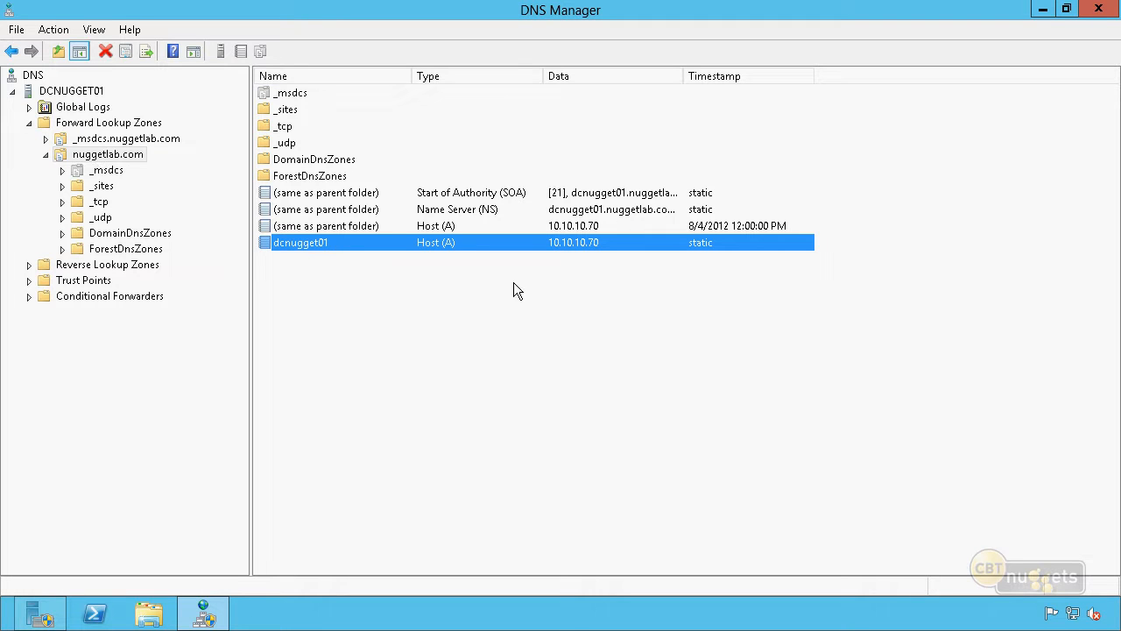
pyautogui.click(544, 344)
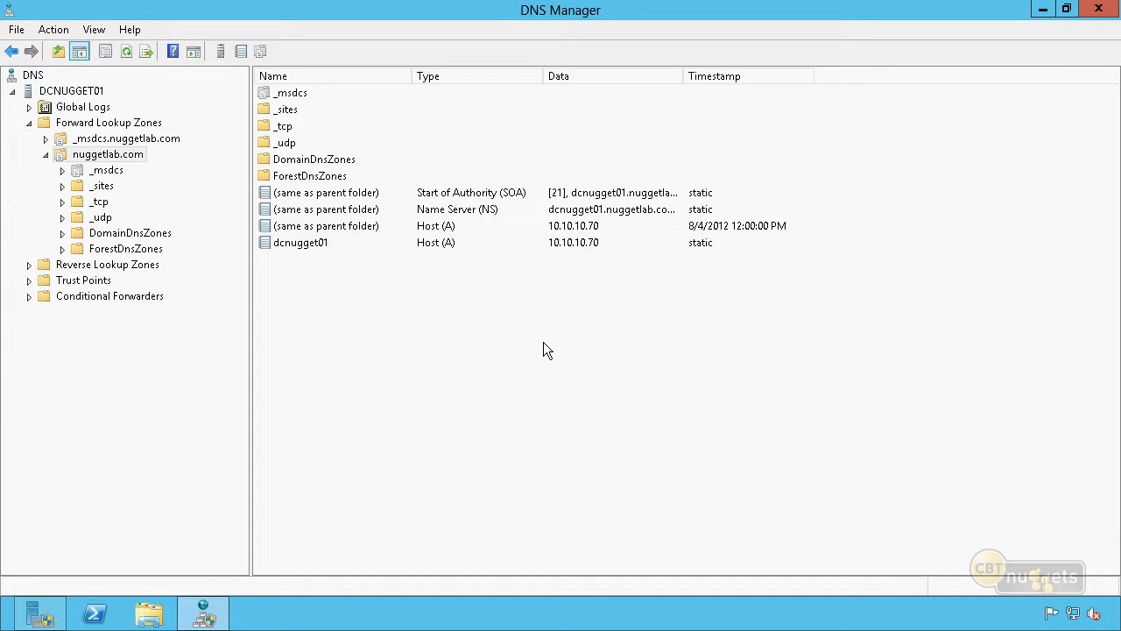
pyautogui.click(1098, 10)
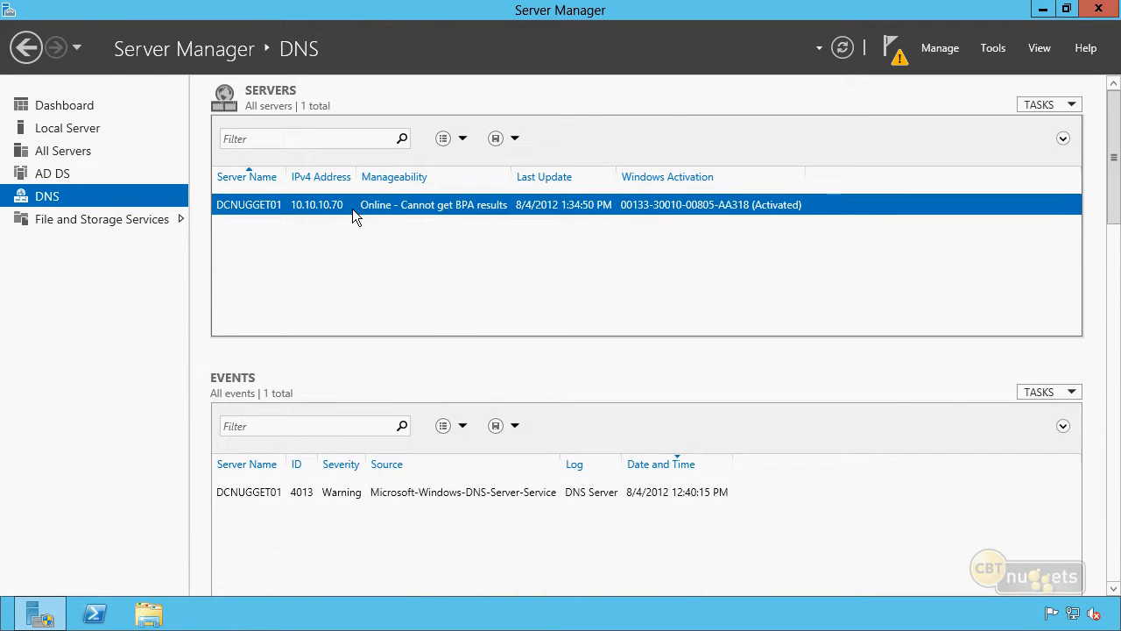
# Step: Launch Active Directory Users and Computers from the domain controller's row on the AD DS page
pyautogui.click(63, 178)
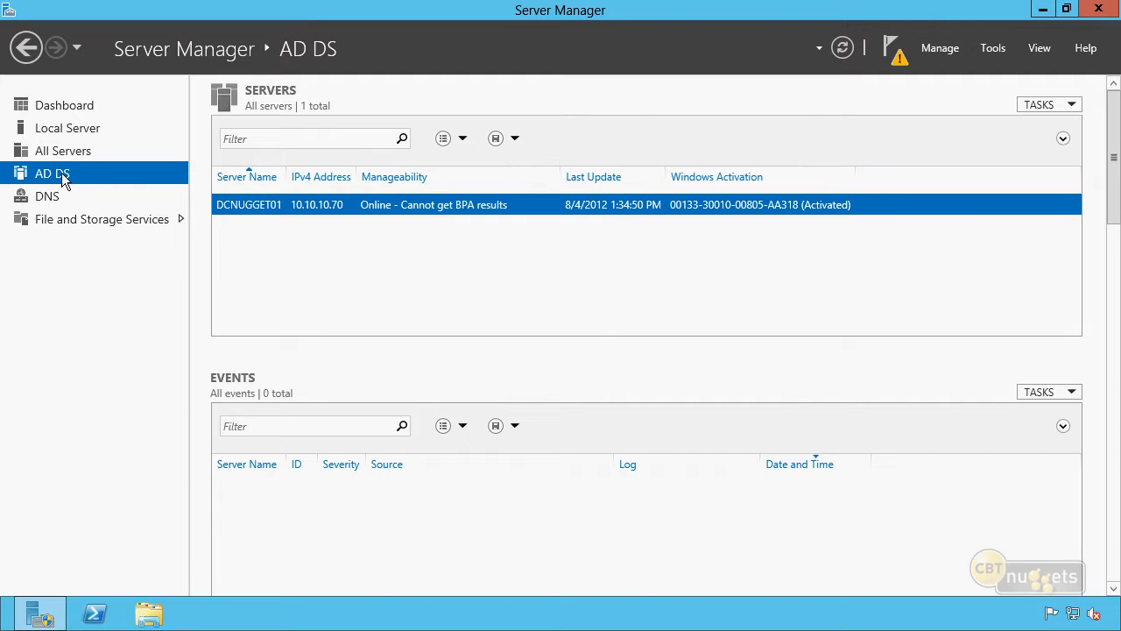
pyautogui.rightClick(408, 213)
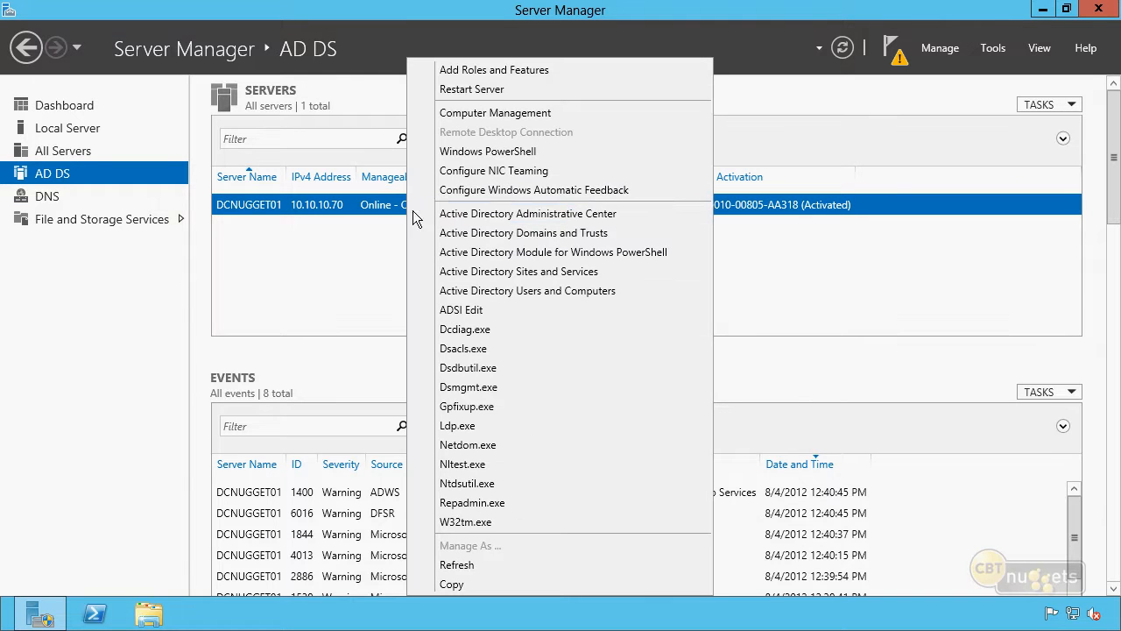
pyautogui.click(487, 291)
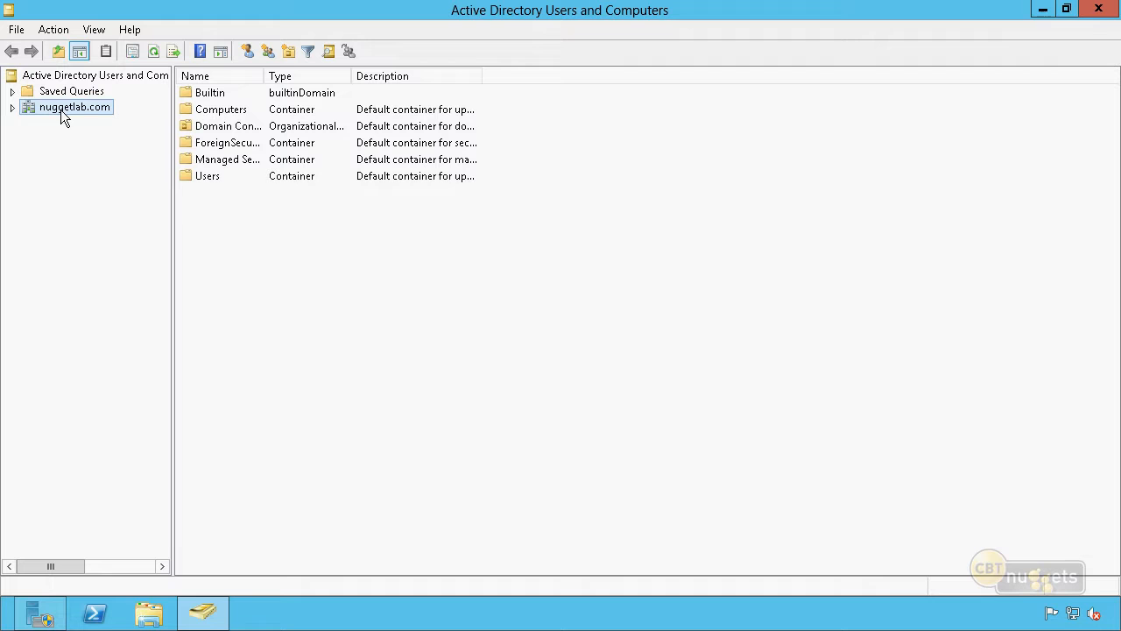
# Step: Expand nuggetlab.com and show its New submenu of Computer, Contact, Group, Organizational Unit and User
pyautogui.click(12, 107)
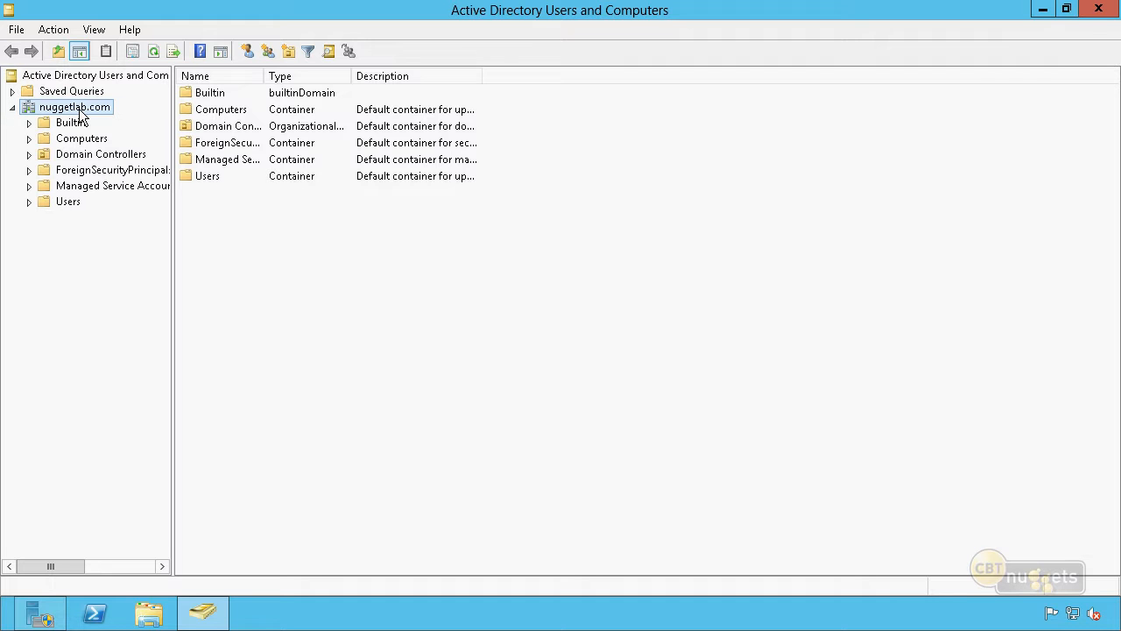
pyautogui.rightClick(80, 115)
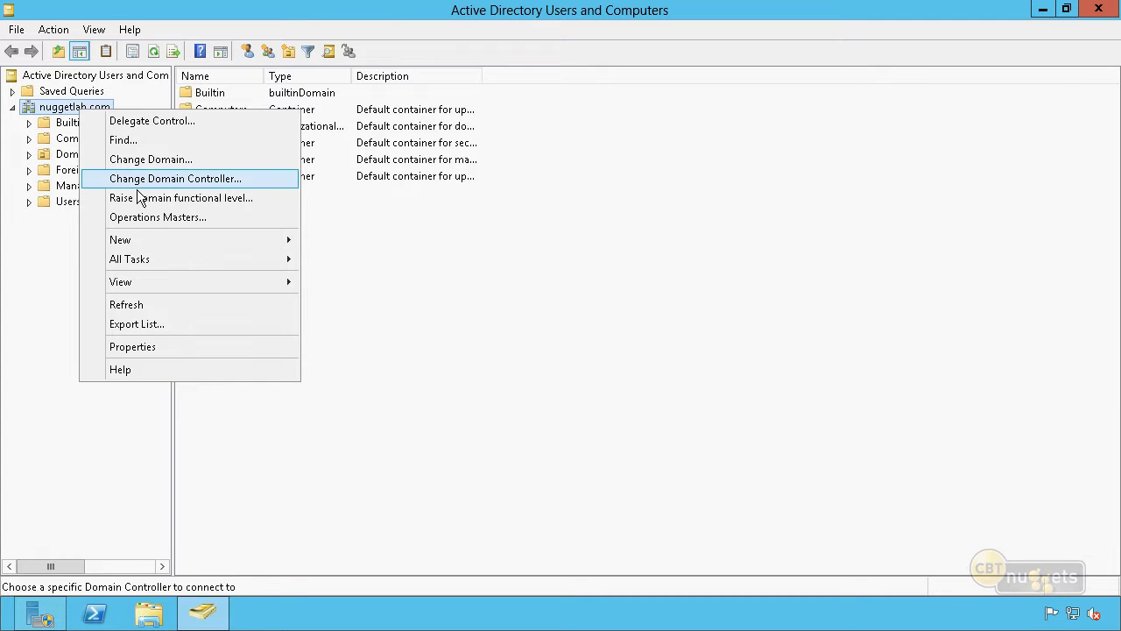
pyautogui.moveTo(150, 243)
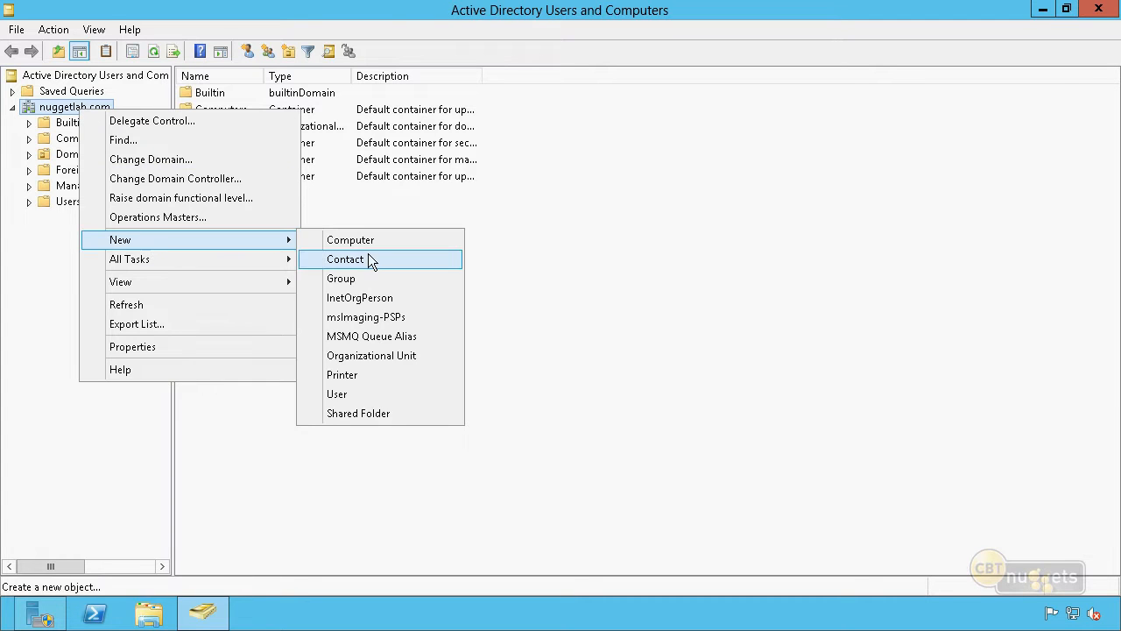
# Step: Create the 'Nlab Users' organizational unit with accidental-deletion protection and select it
pyautogui.click(379, 360)
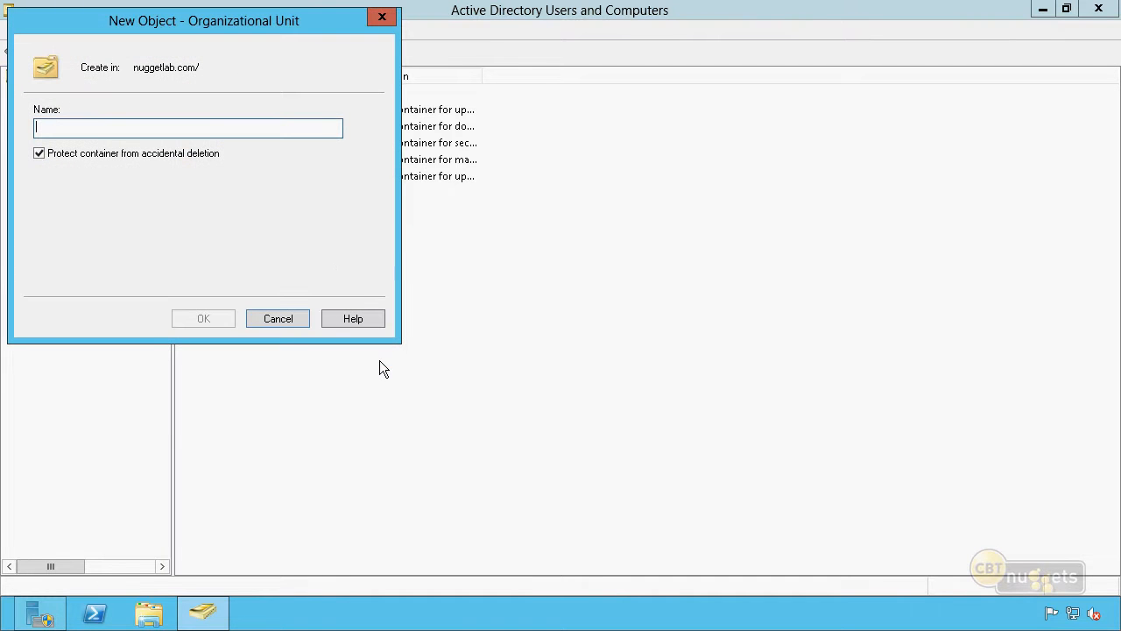
pyautogui.write('Nlab Users')
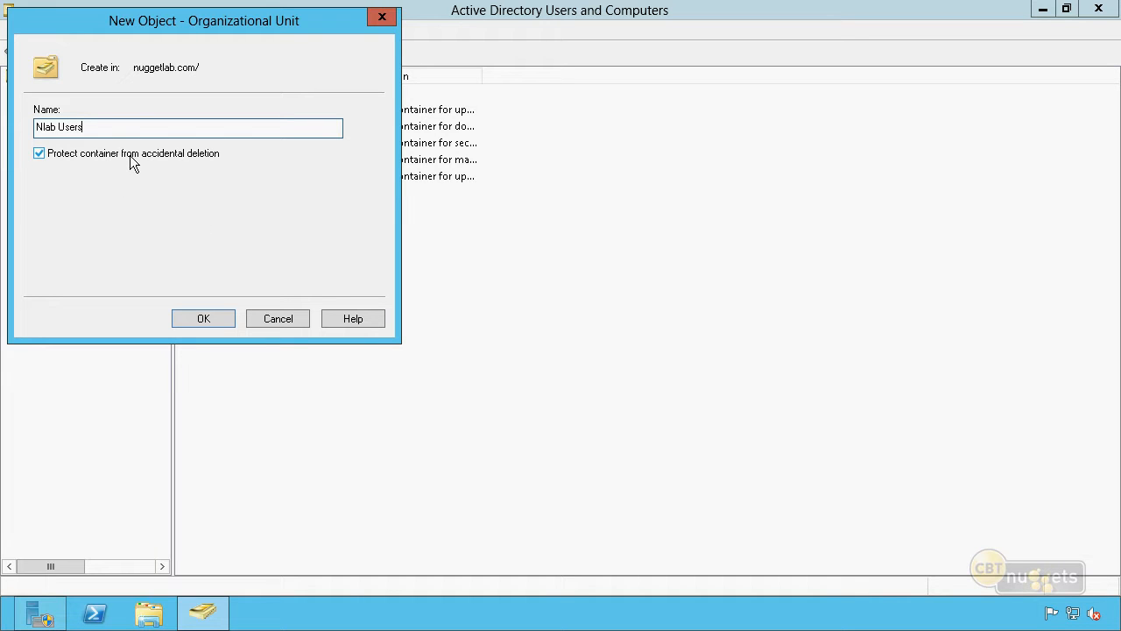
pyautogui.click(208, 320)
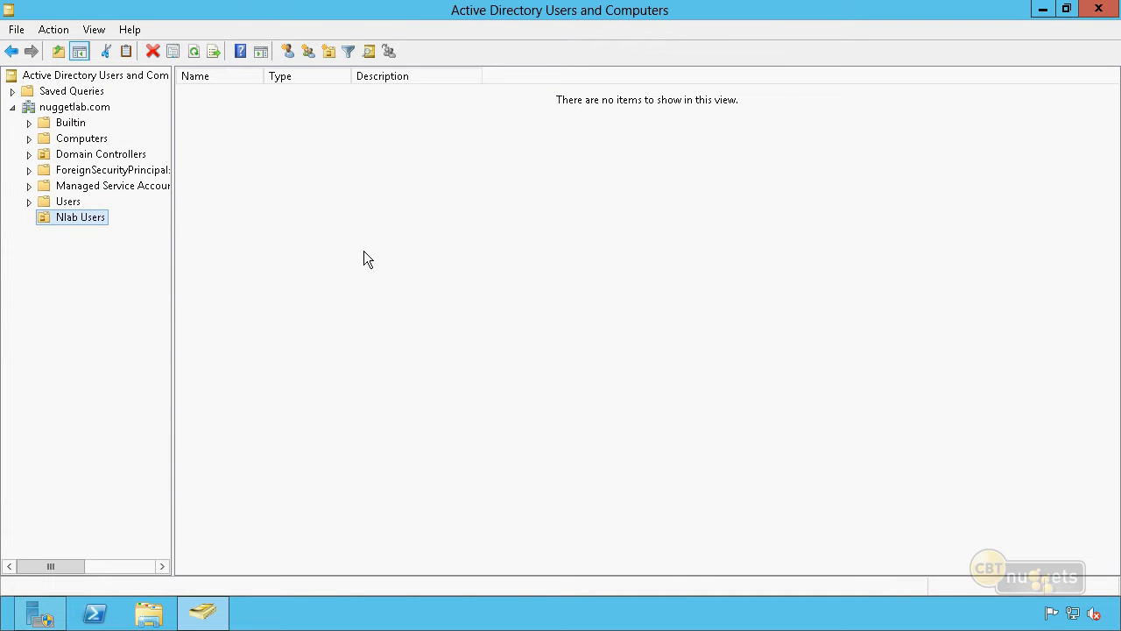
pyautogui.click(326, 204)
pyautogui.click(92, 222)
pyautogui.rightClick(103, 218)
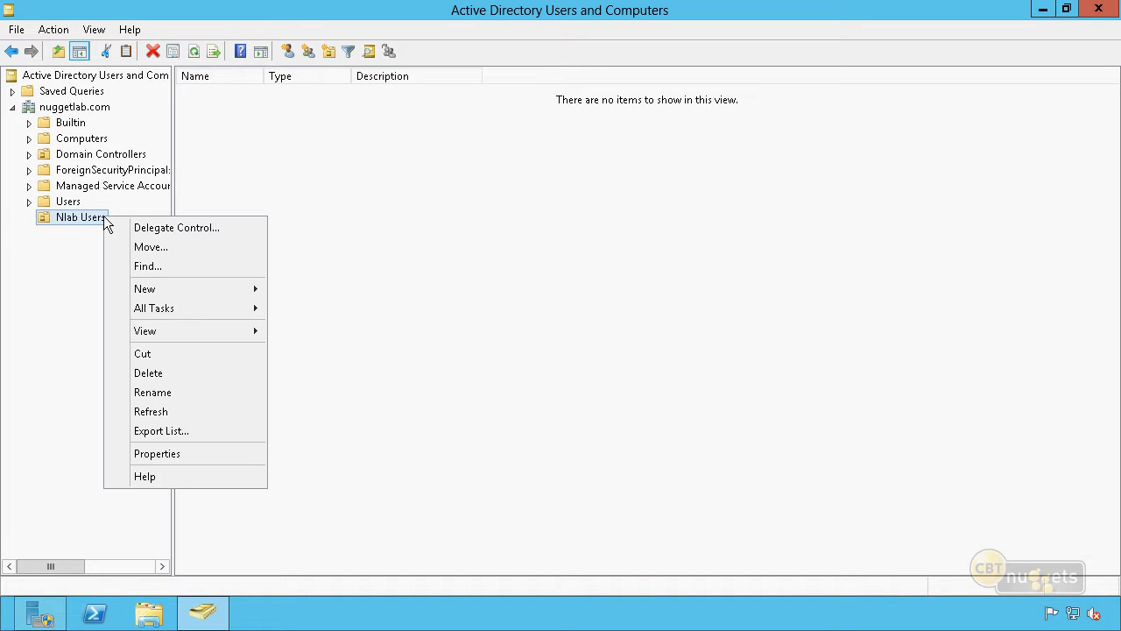
pyautogui.click(199, 377)
pyautogui.click(667, 379)
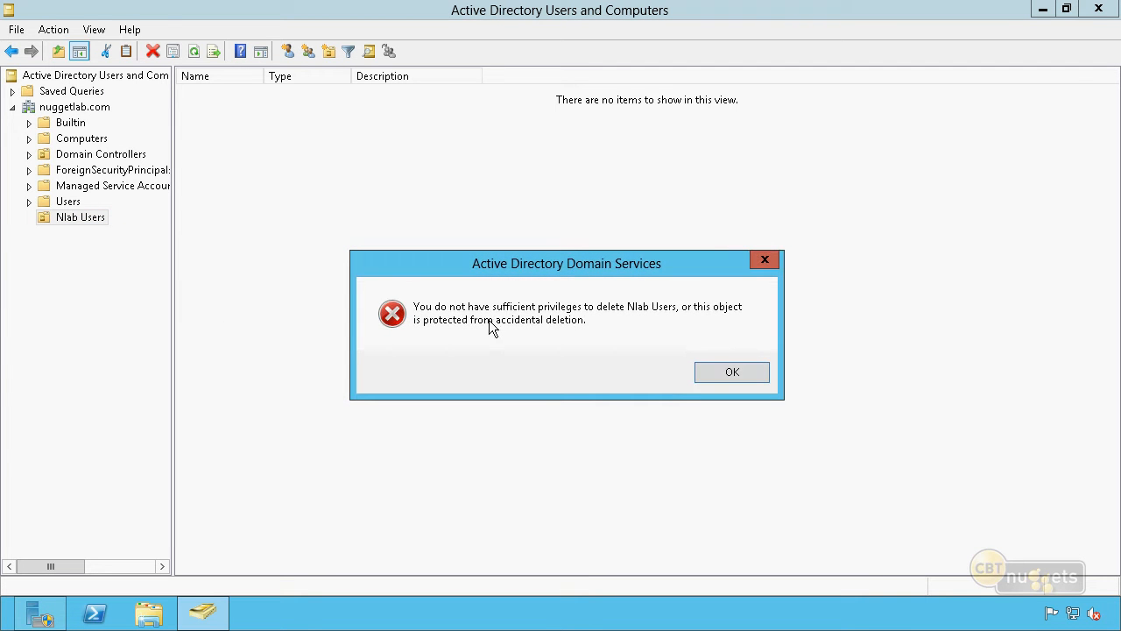
pyautogui.click(744, 372)
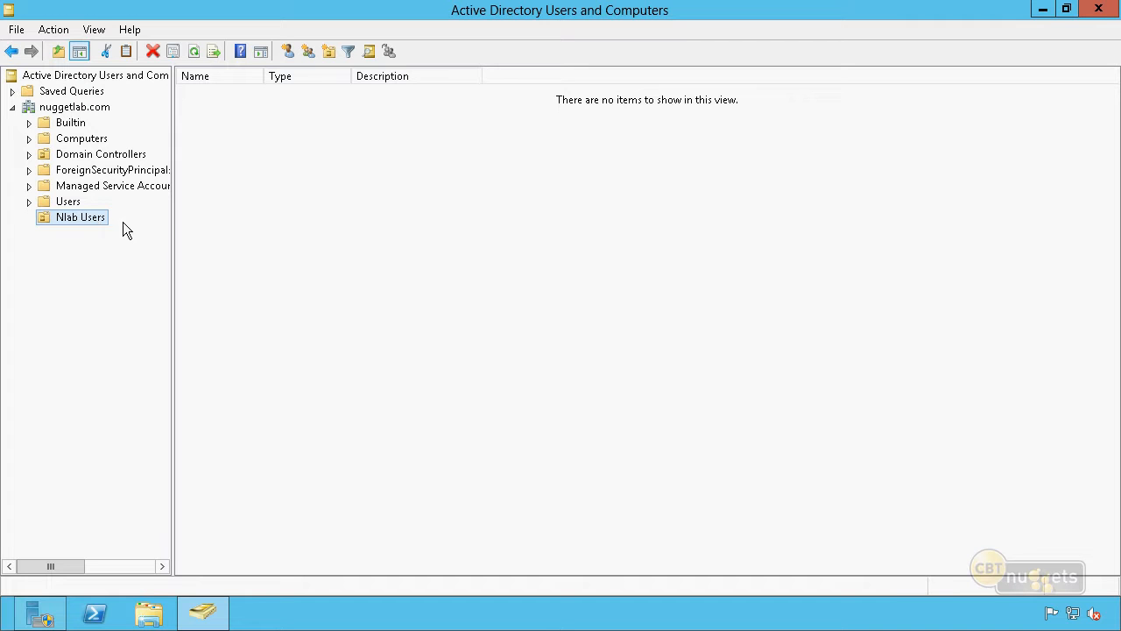
# Step: Start a new user in Nlab Users, entering first name, last name and logon name
pyautogui.rightClick(227, 205)
pyautogui.moveTo(288, 276)
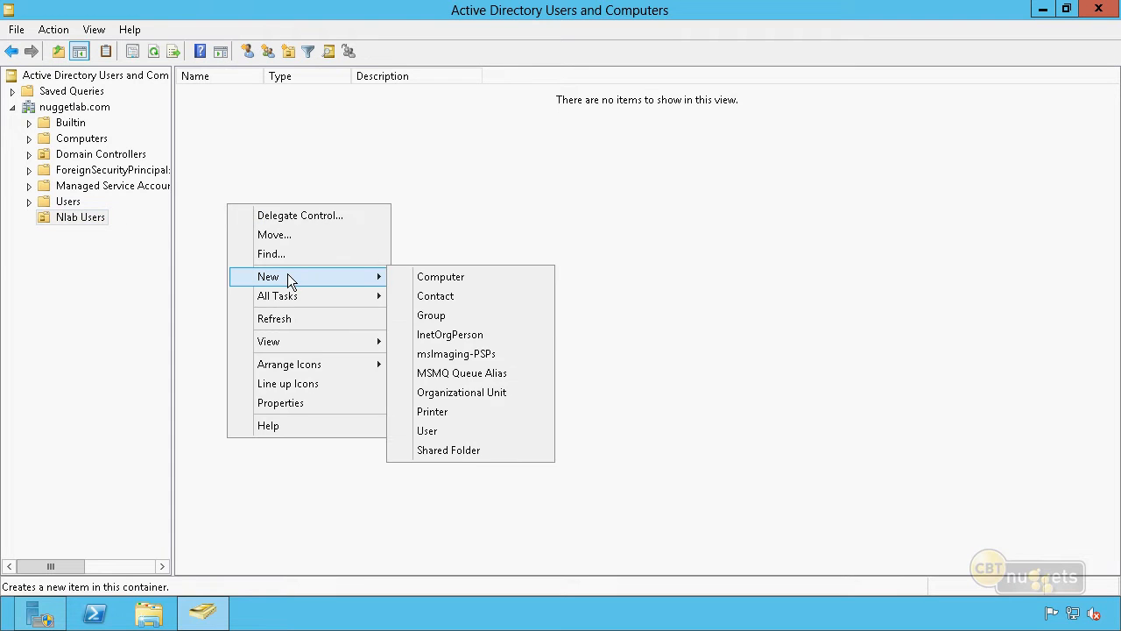
pyautogui.click(437, 429)
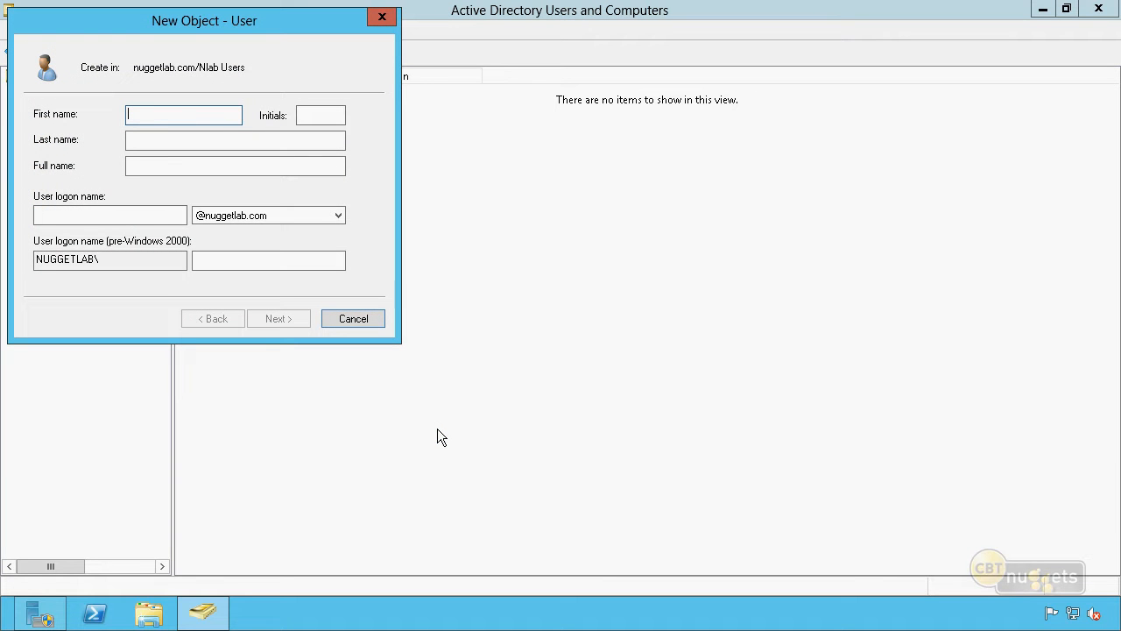
pyautogui.write('Joe')
pyautogui.press('Tab')
pyautogui.press('Tab')
pyautogui.write('User')
pyautogui.press('Tab')
pyautogui.press('Tab')
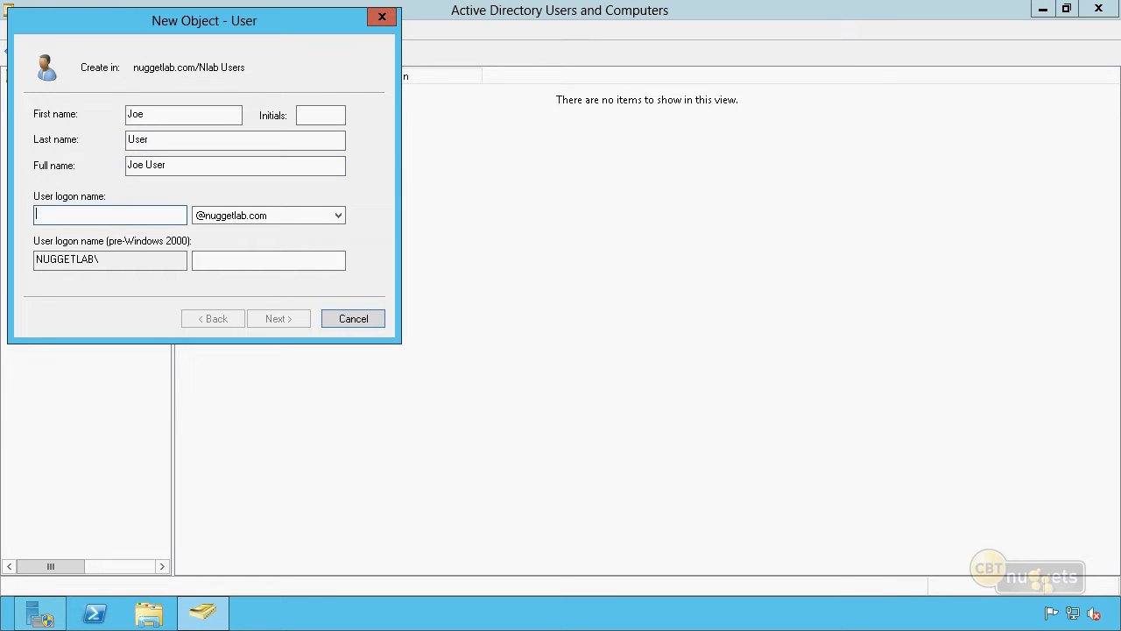
pyautogui.write('JoeUser')
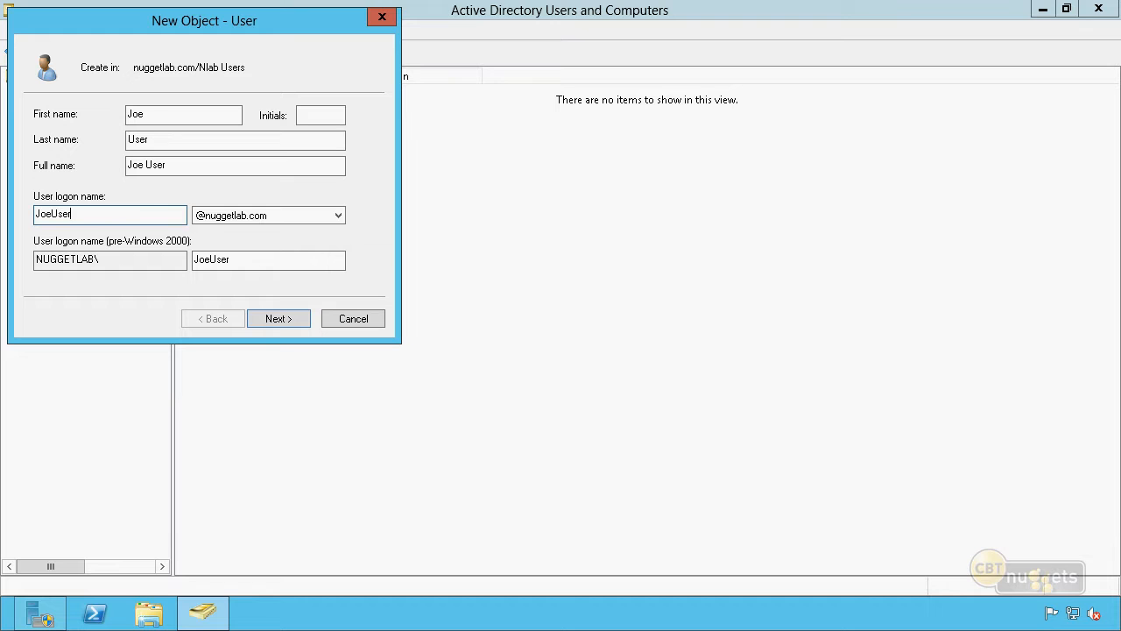
pyautogui.press('Return')
# Step: Enter and confirm the new user's password
pyautogui.write('Pa$$w0rd')
pyautogui.press('Tab')
pyautogui.write('Pa$$w0rd')
pyautogui.press('Tab')
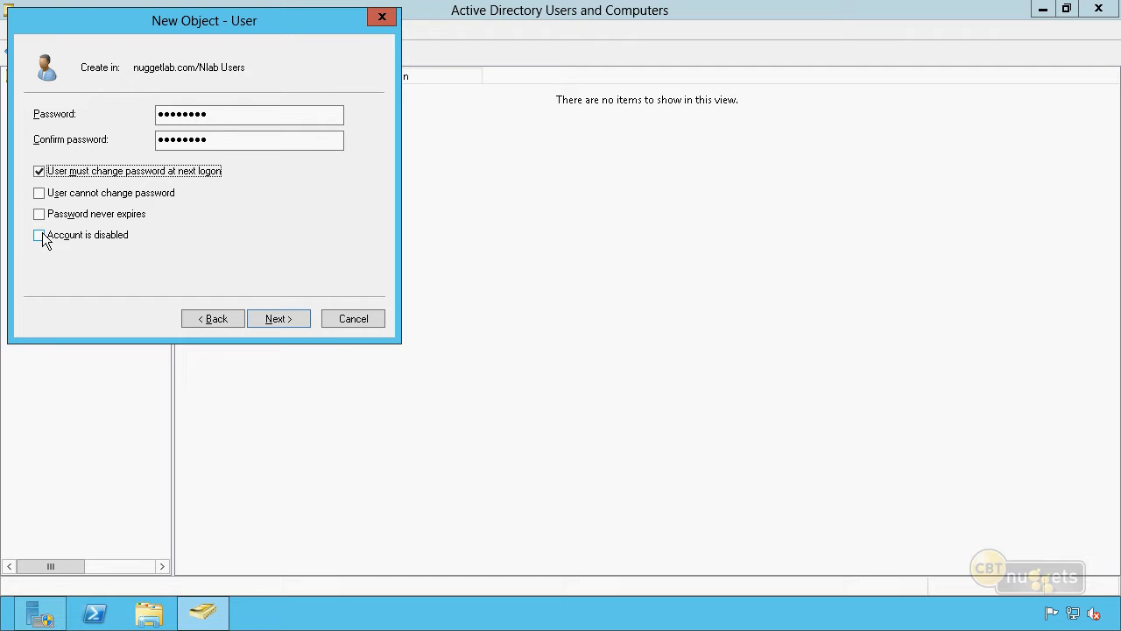
# Step: Keep the account enabled and re-enter matching passwords after the mismatch error
pyautogui.click(39, 235)
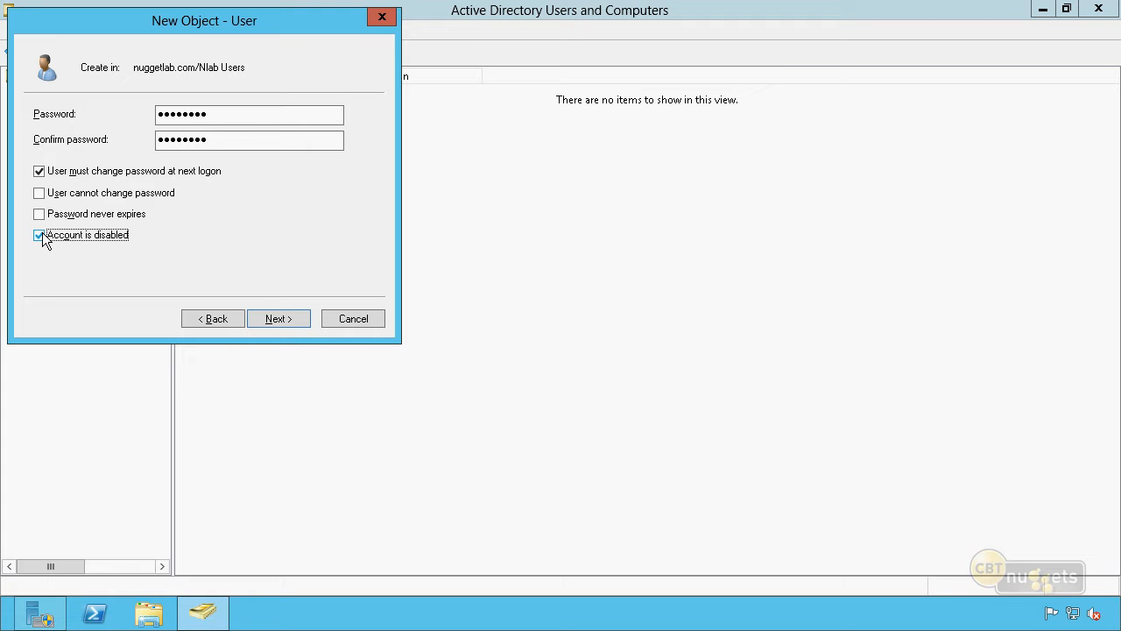
pyautogui.click(37, 236)
pyautogui.click(274, 321)
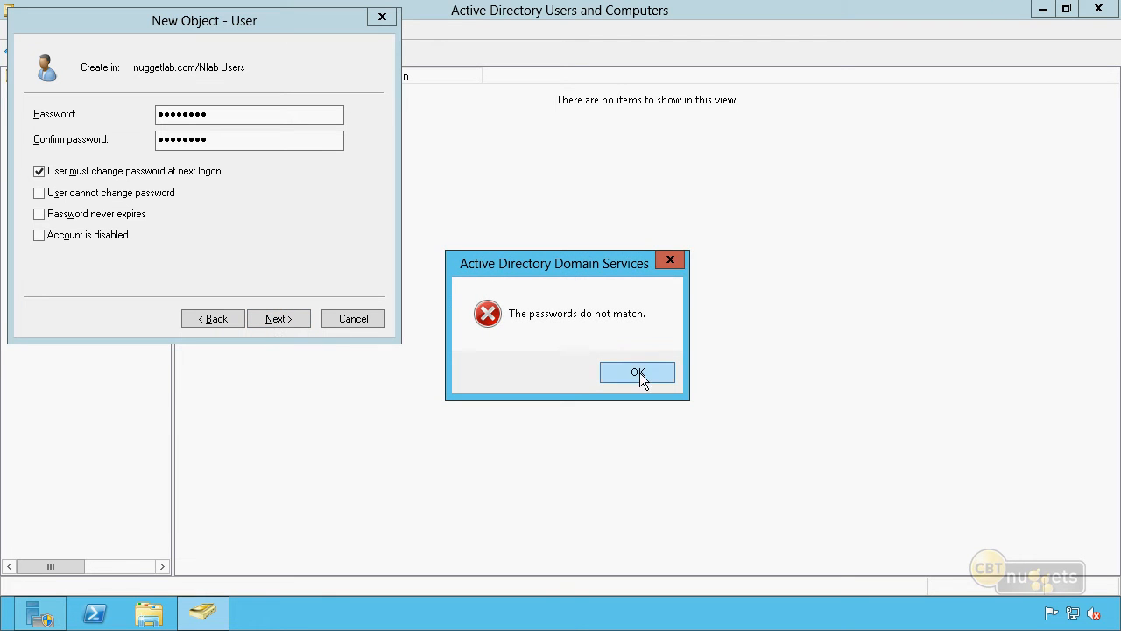
pyautogui.click(638, 373)
pyautogui.write('Pa$$w0rd')
pyautogui.press('Tab')
pyautogui.write('Pa$$w0rd')
pyautogui.click(230, 76)
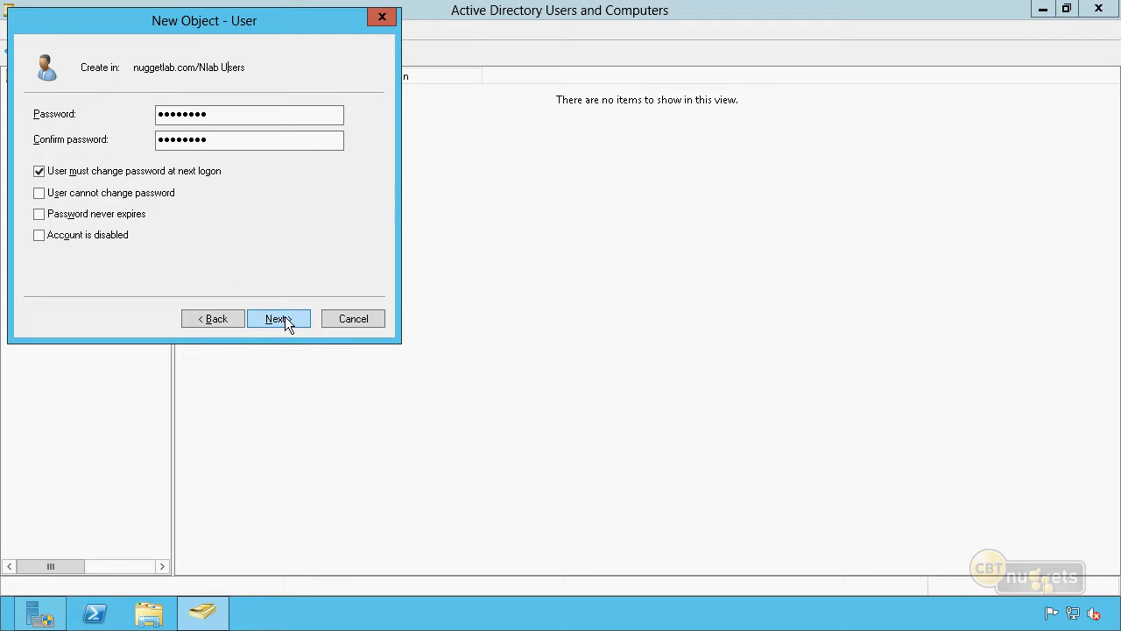
# Step: Clear 'User must change password at next logon' and finish creating the account
pyautogui.click(39, 170)
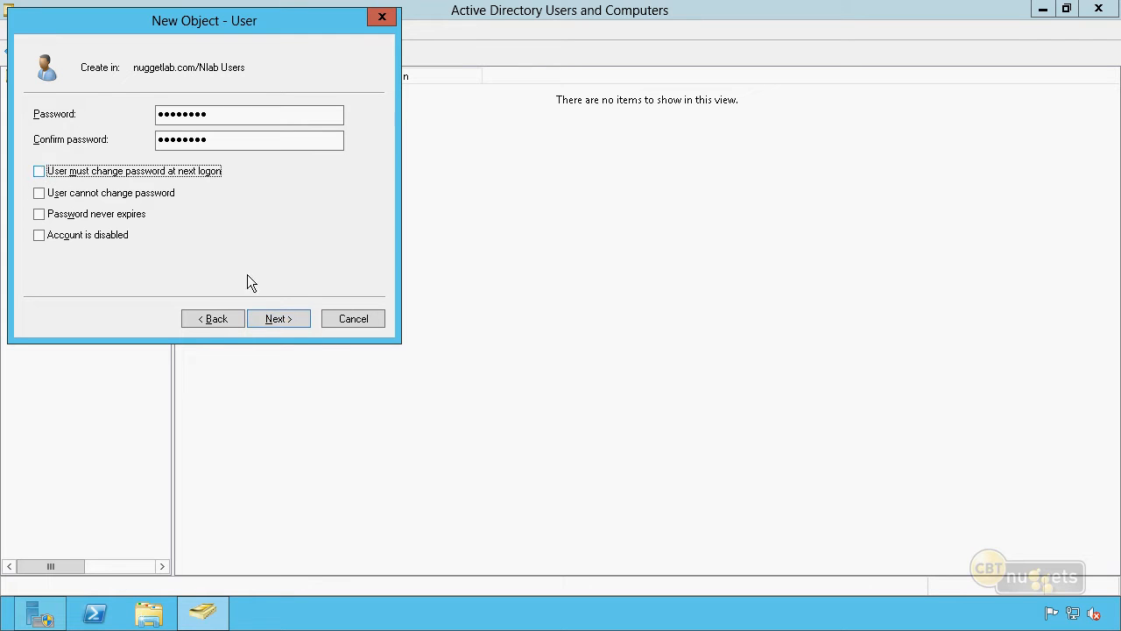
pyautogui.click(278, 319)
pyautogui.click(278, 319)
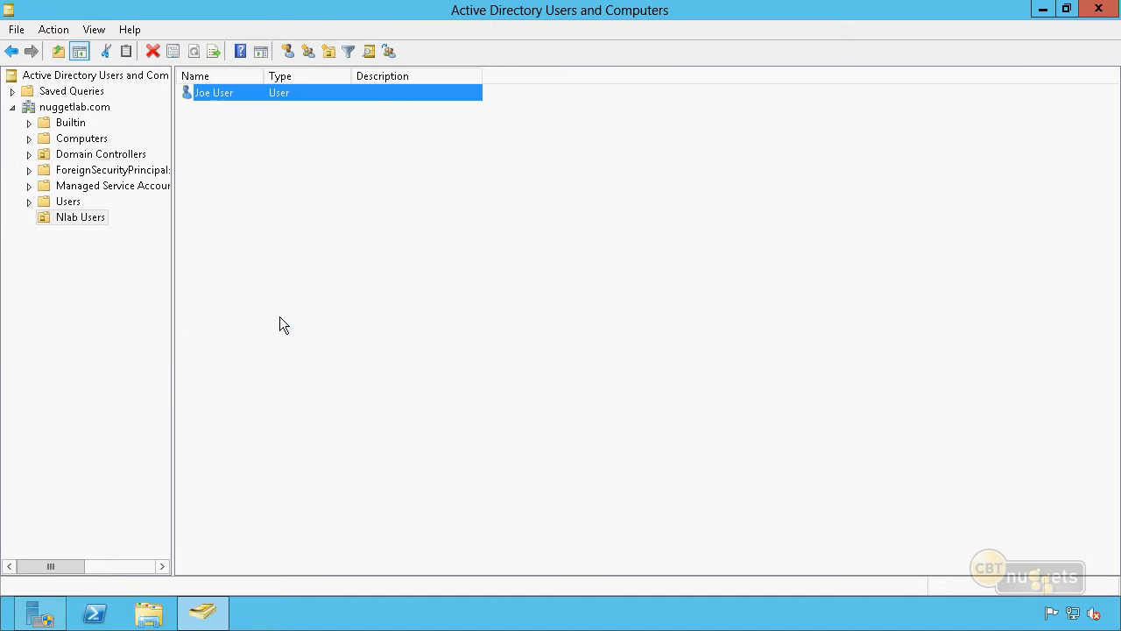
# Step: Review the new user's General properties and cancel without changes
pyautogui.doubleClick(221, 92)
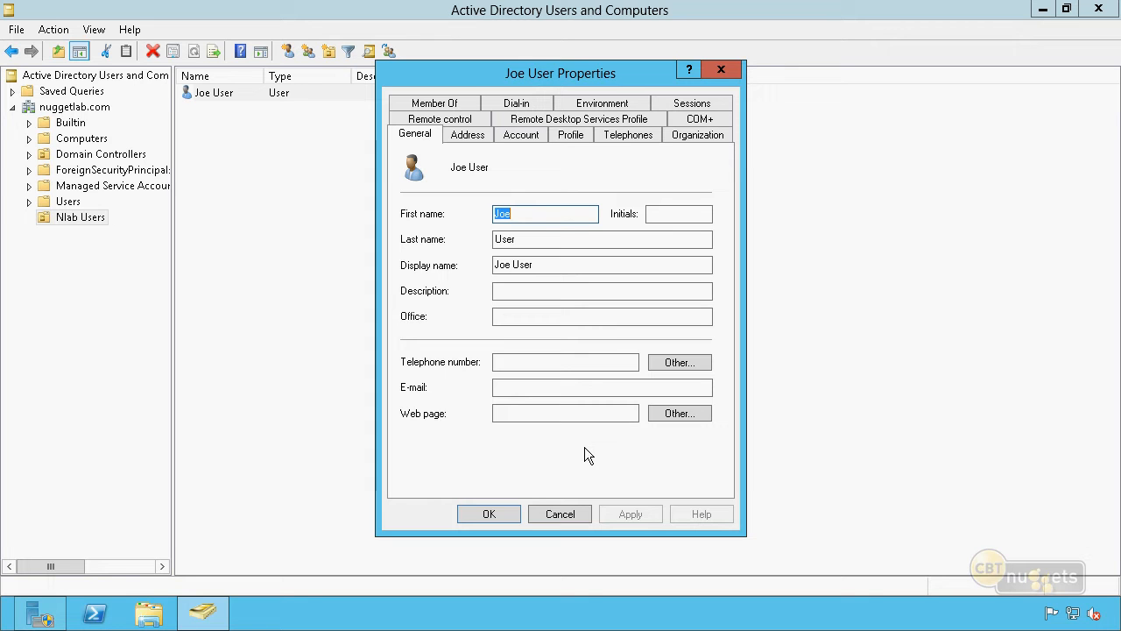
pyautogui.click(633, 169)
pyautogui.click(574, 518)
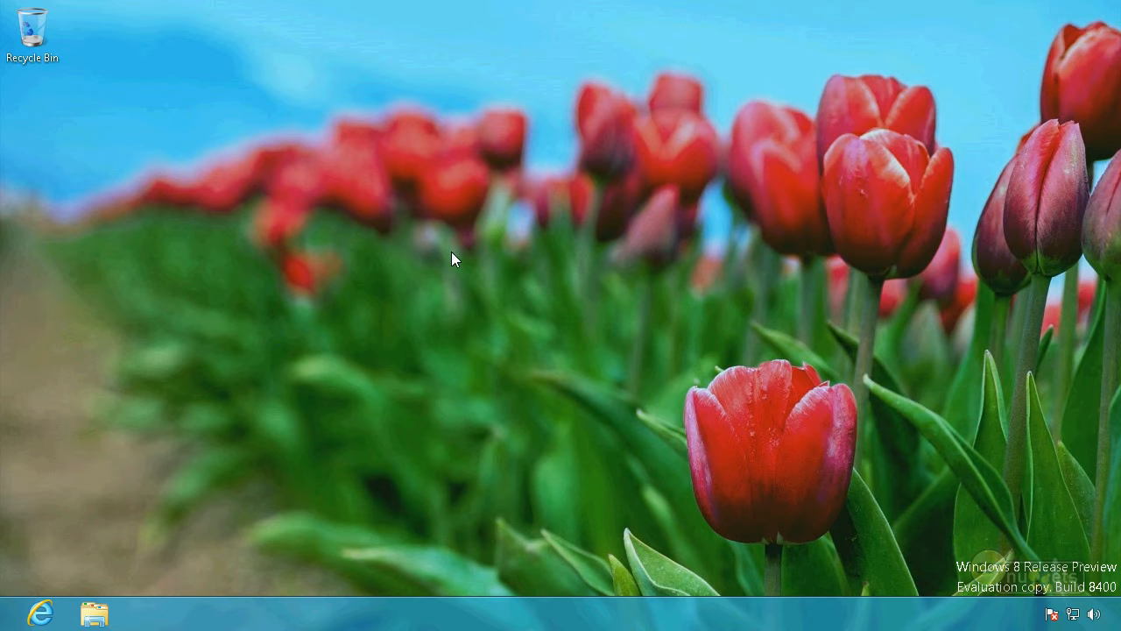
# Step: Search 'control' and open Control Panel's System page showing Win8Client01 in WORKGROUP
pyautogui.click(3, 625)
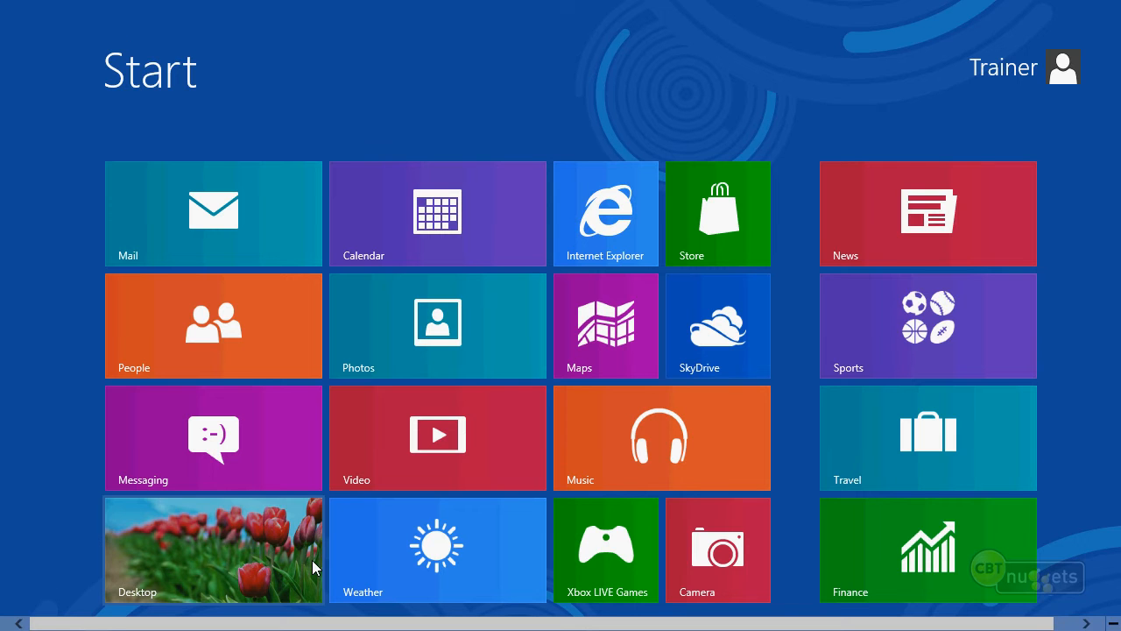
pyautogui.write('control')
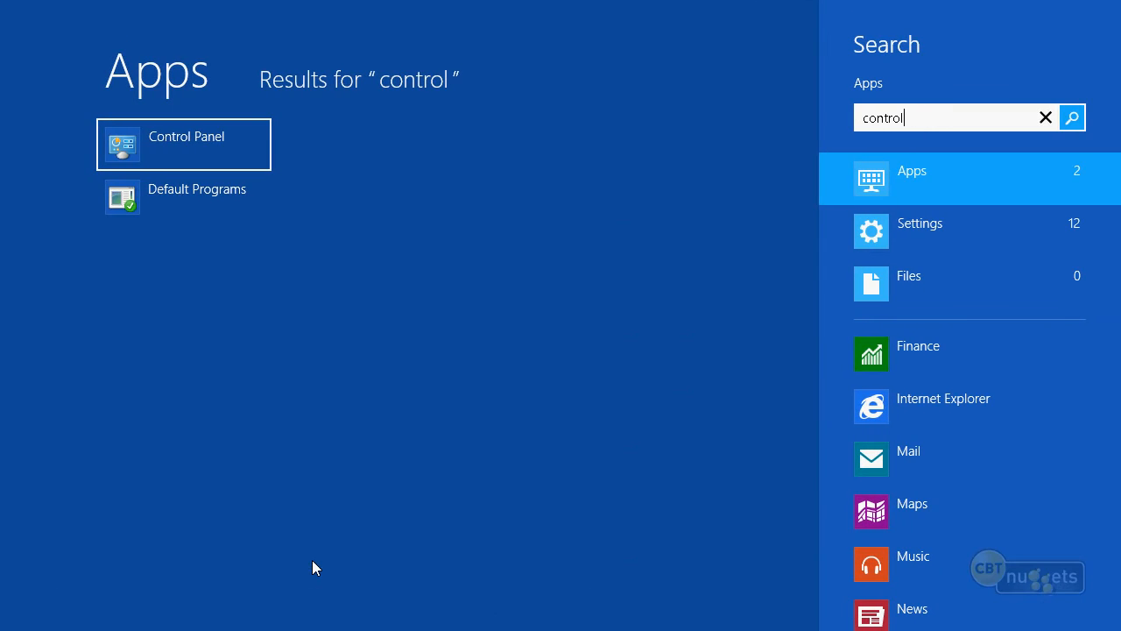
pyautogui.click(172, 141)
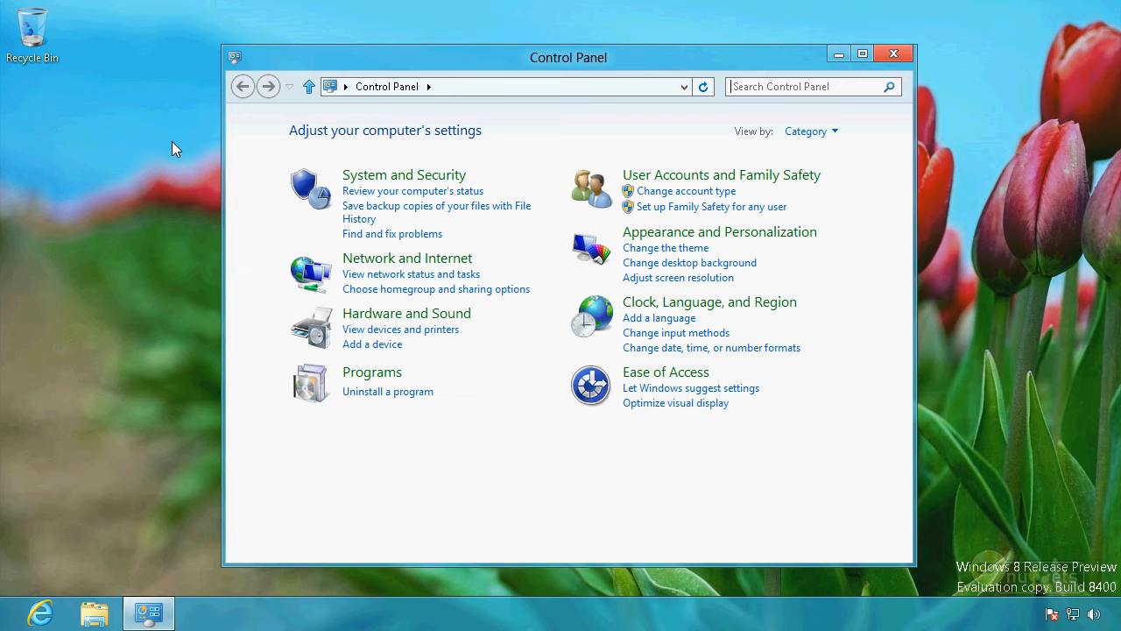
pyautogui.click(406, 177)
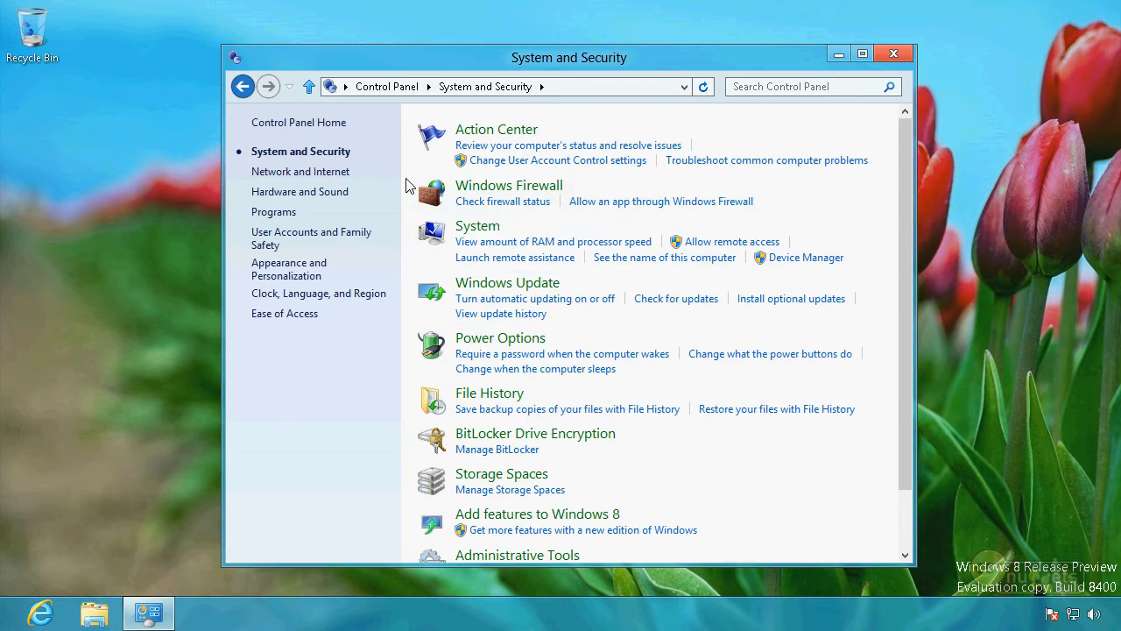
pyautogui.click(477, 227)
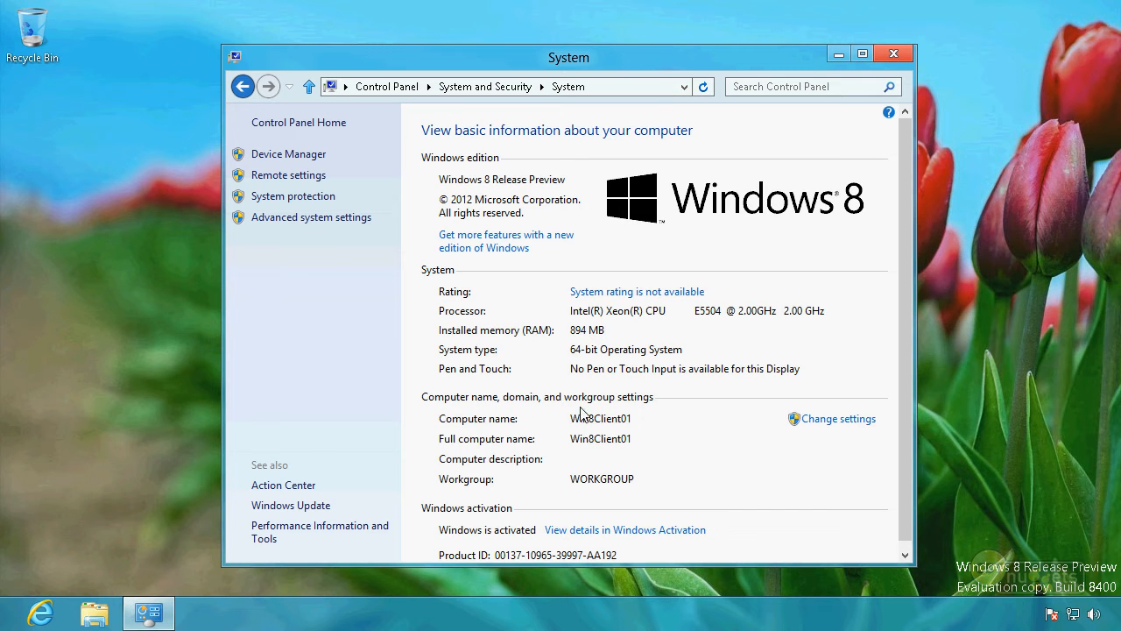
# Step: Change Win8Client01's membership from workgroup to the nuggetlab.com domain
pyautogui.click(830, 427)
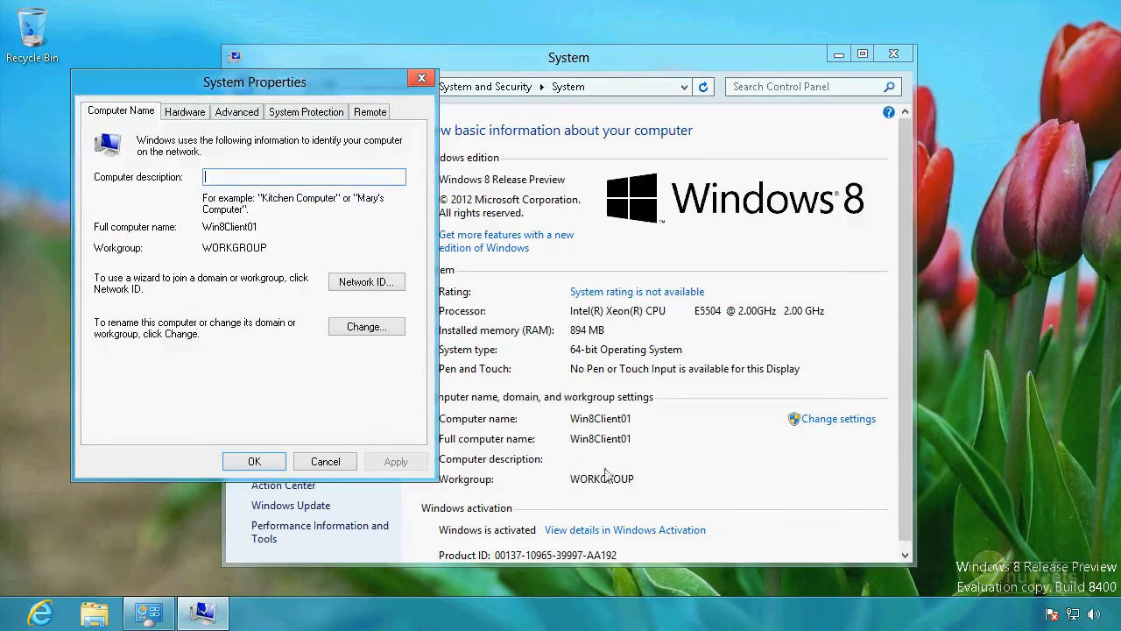
pyautogui.click(380, 327)
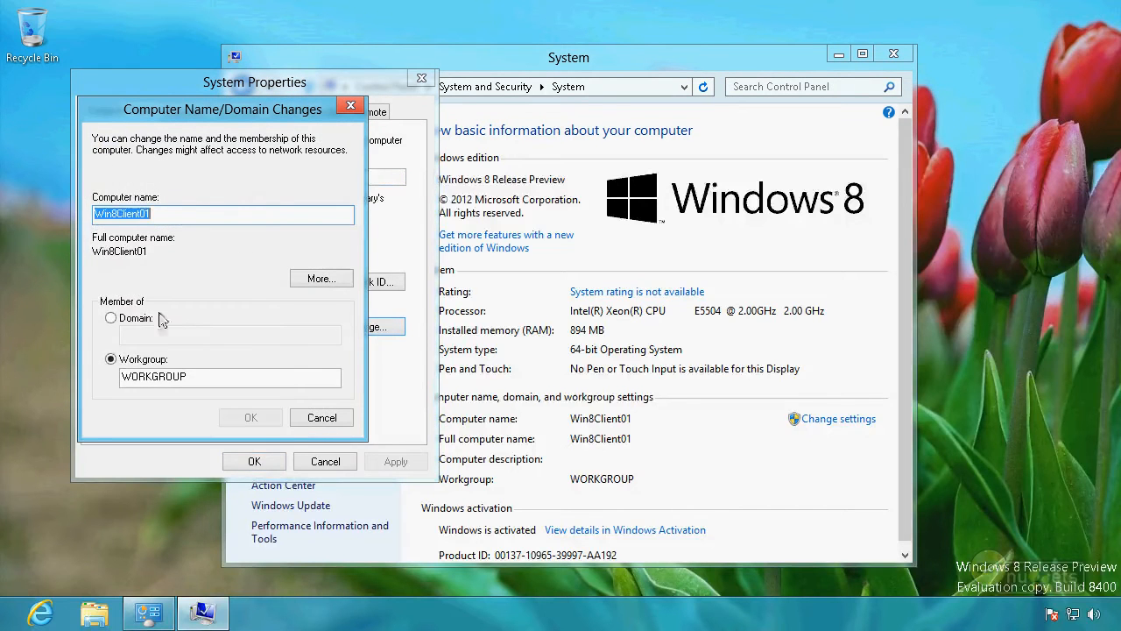
pyautogui.click(111, 319)
pyautogui.click(151, 335)
pyautogui.write('nuggetlab.com')
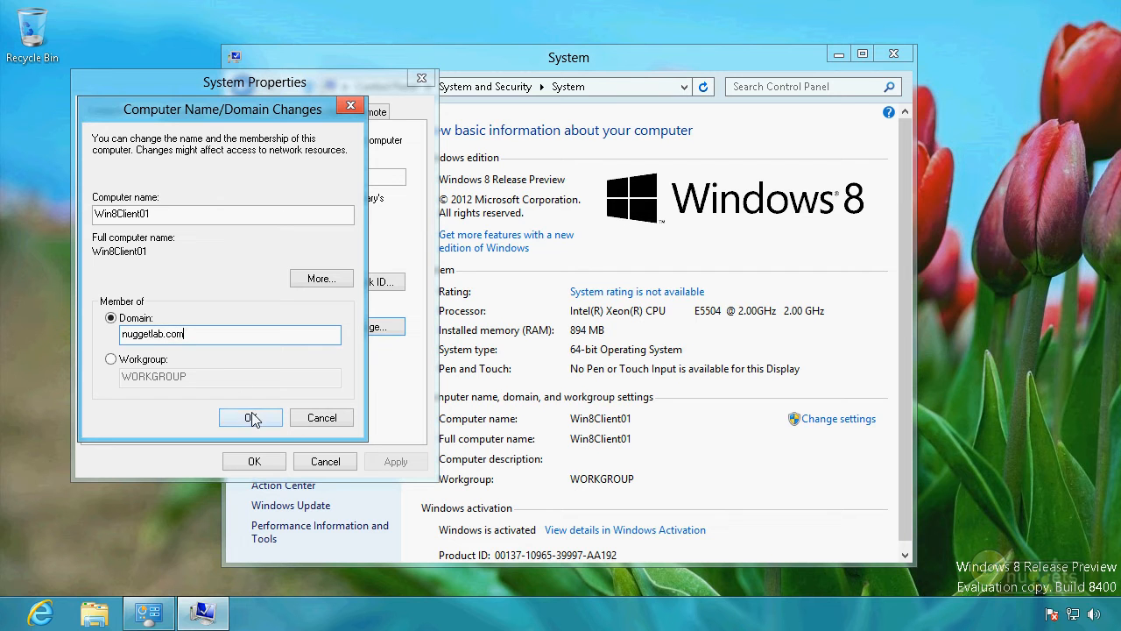
pyautogui.click(251, 418)
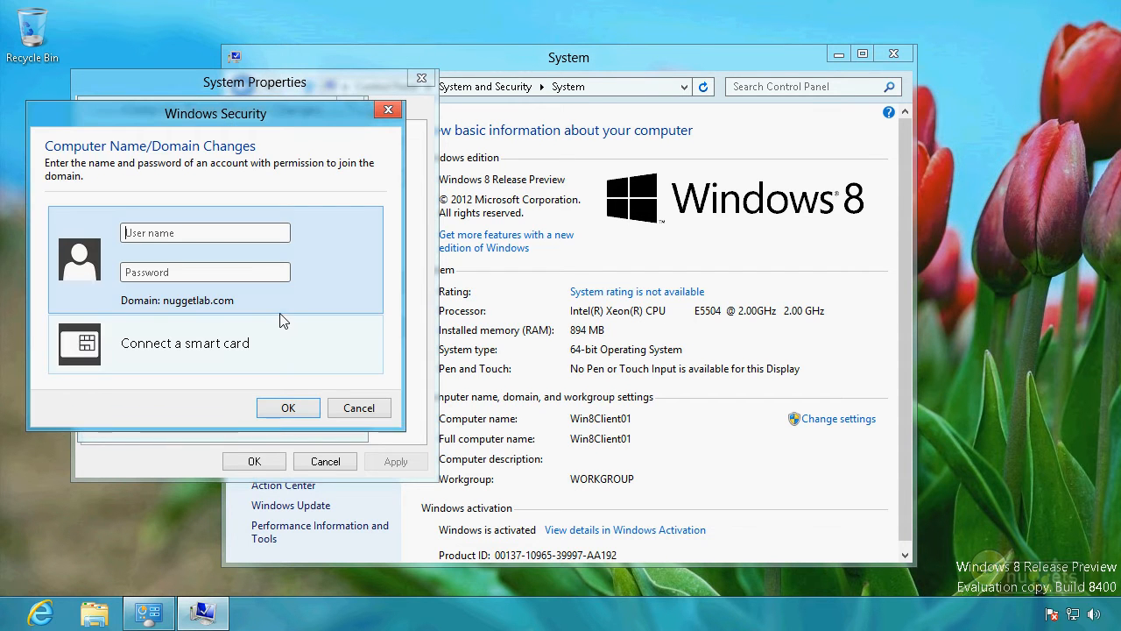
# Step: Authenticate with the domain administrator's account name and password, then acknowledge the welcome message
pyautogui.write('Trianer')
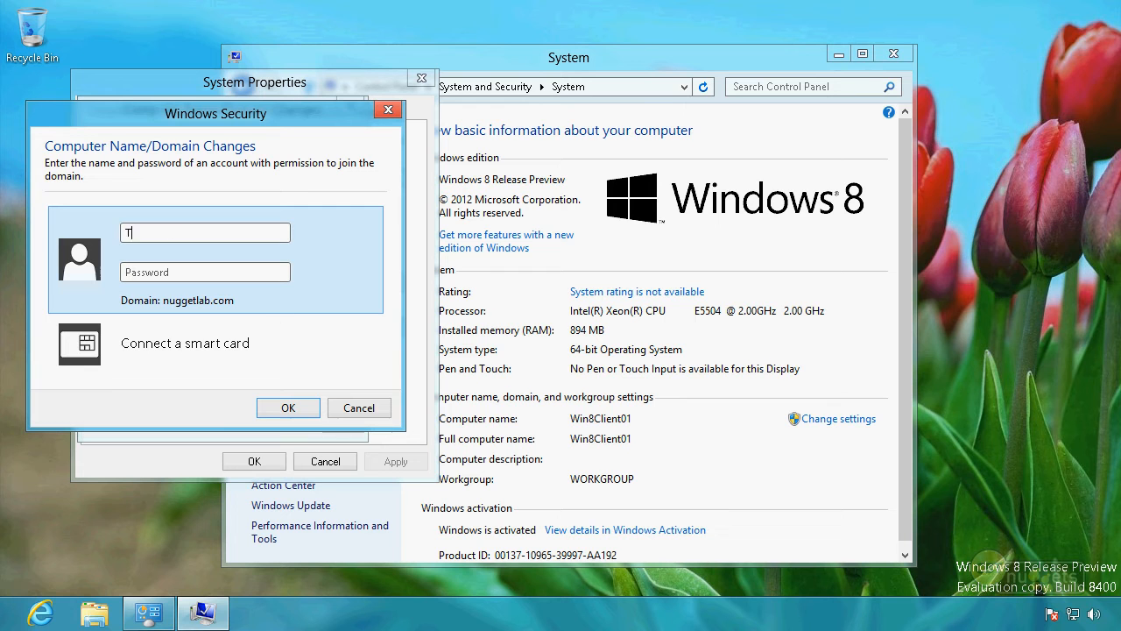
pyautogui.press('BackSpace')
pyautogui.press('BackSpace')
pyautogui.press('BackSpace')
pyautogui.press('BackSpace')
pyautogui.press('BackSpace')
pyautogui.write('ainer')
pyautogui.press('Tab')
pyautogui.write('Pa$$w0rd')
pyautogui.press('Return')
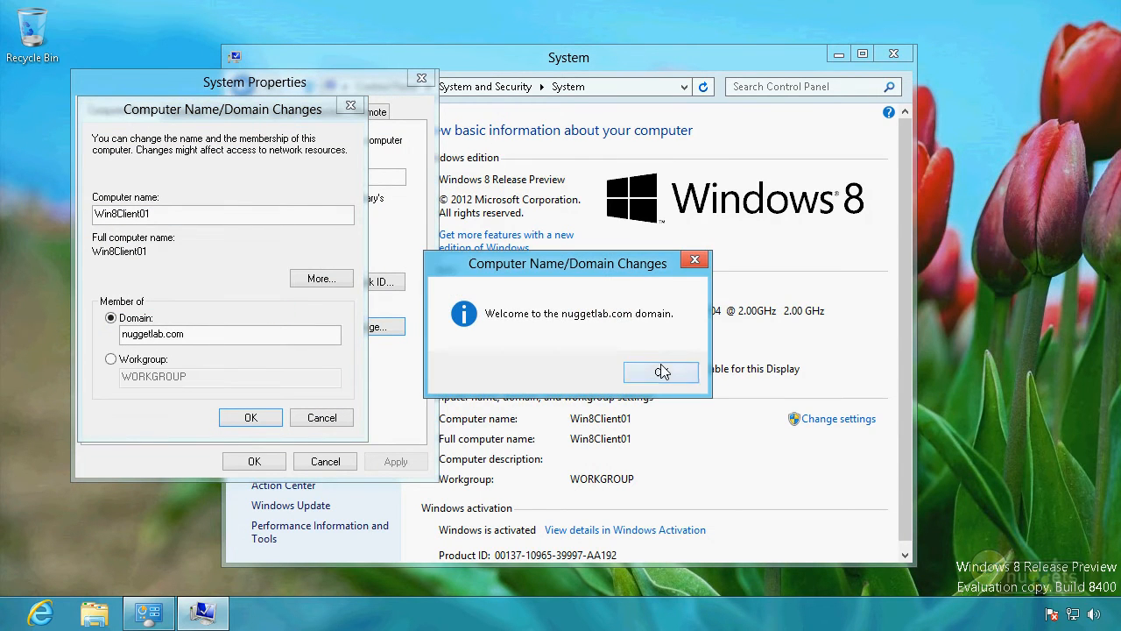
pyautogui.click(662, 372)
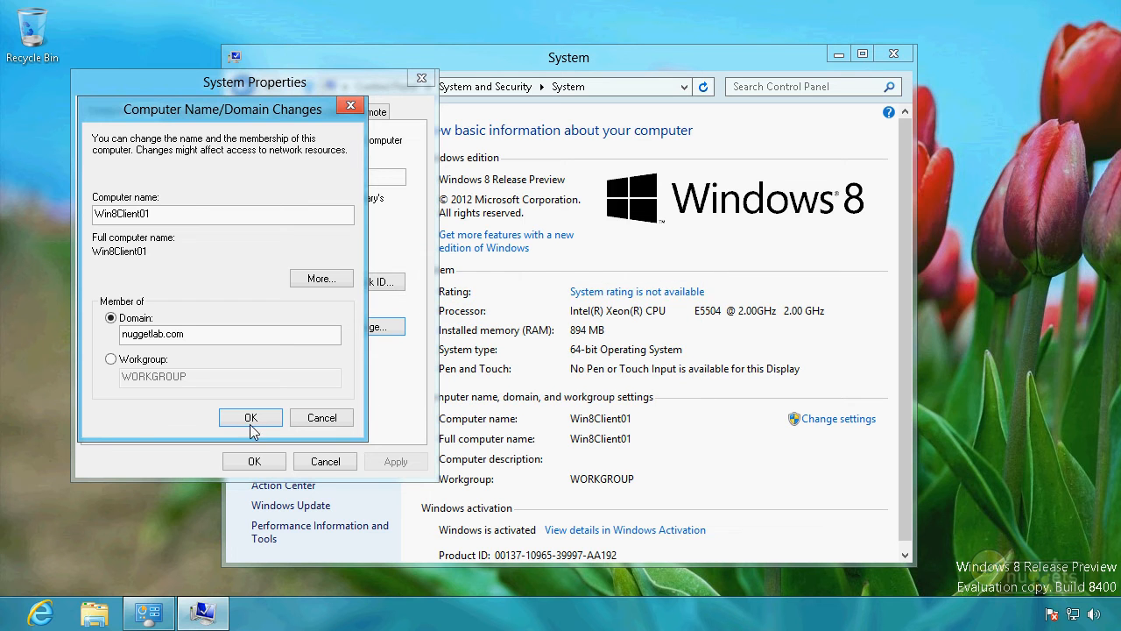